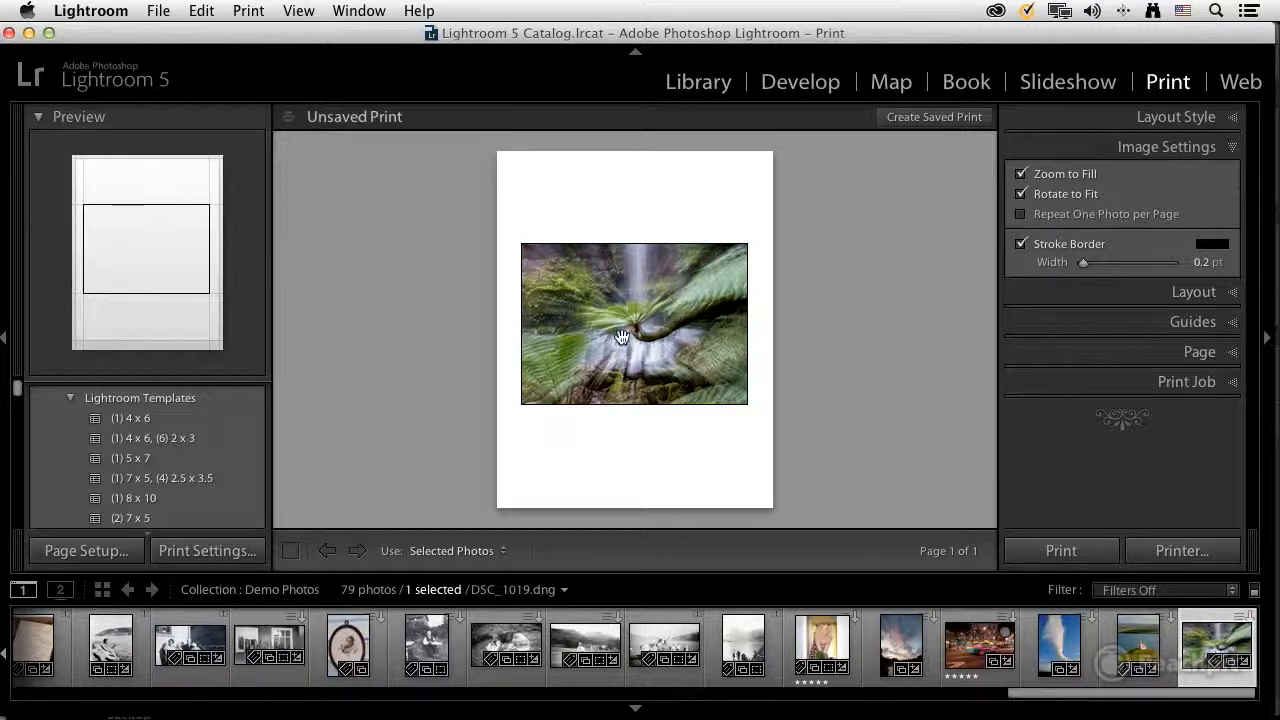
# Step: Open the waterfall photo DSC_1019.dng in Adobe Photoshop CC and draw a rectangular marquee just inside its edges
pyautogui.moveTo(692, 370)
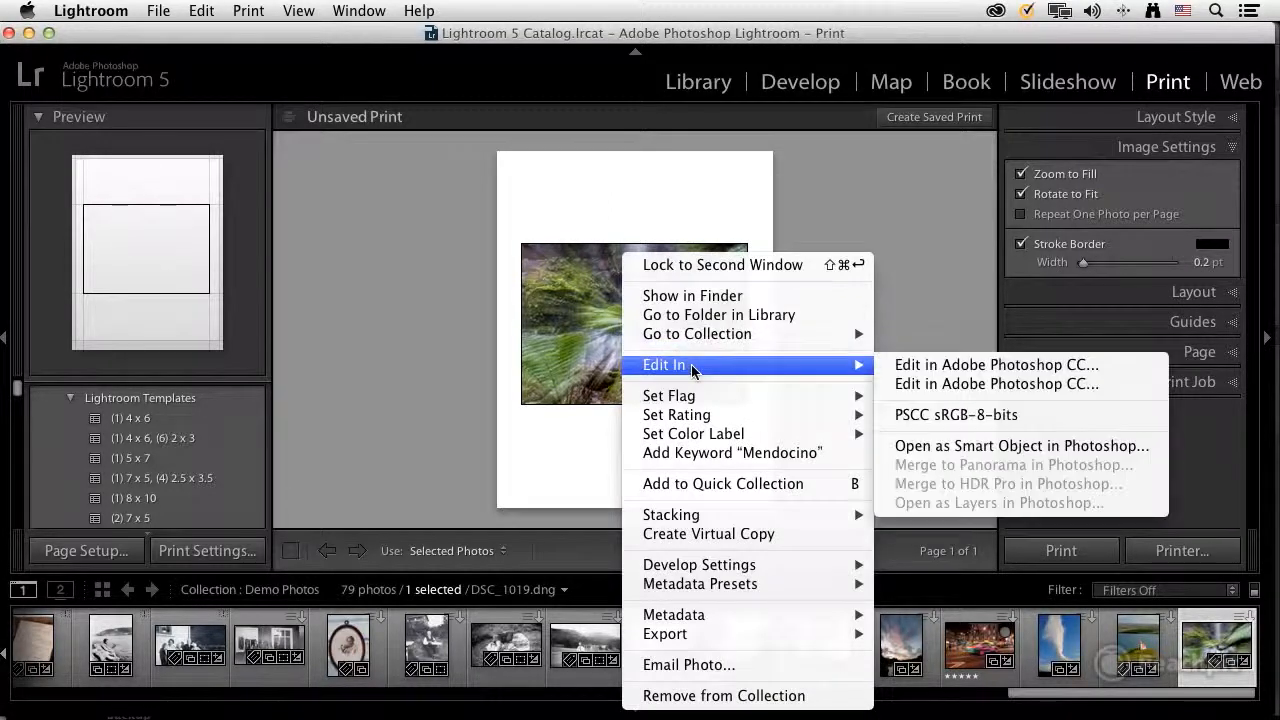
pyautogui.click(1057, 370)
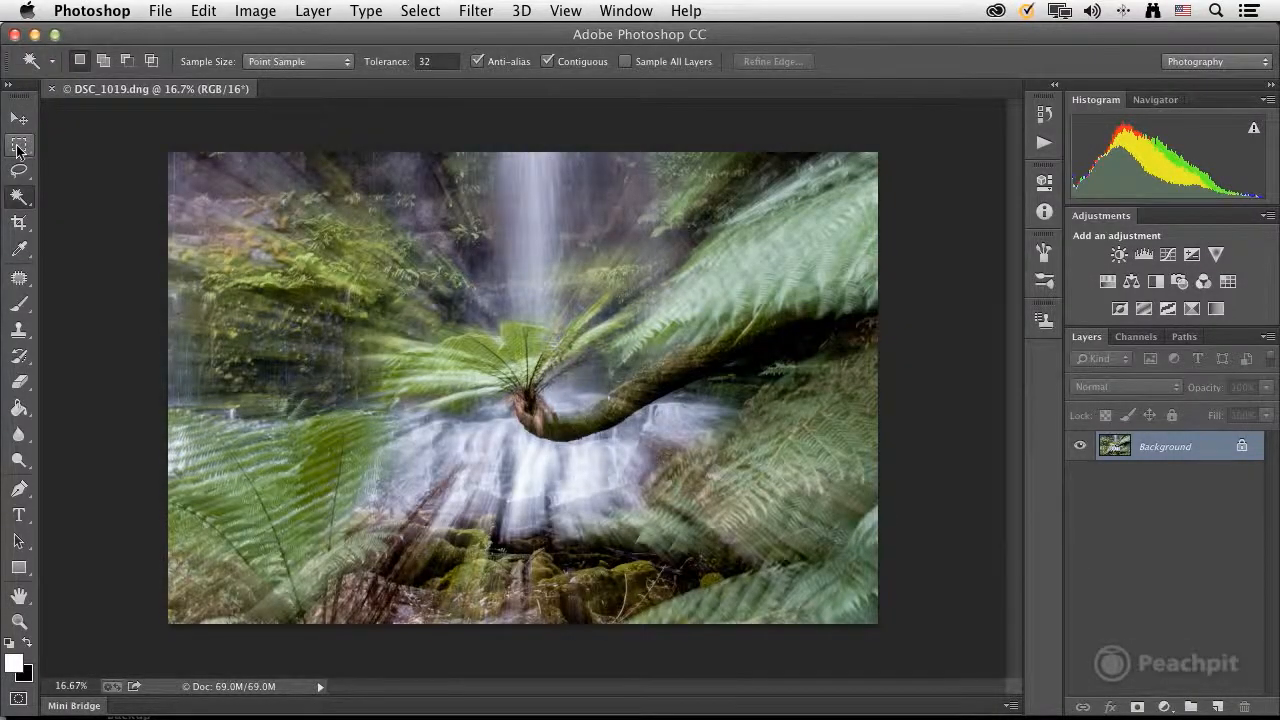
pyautogui.click(19, 146)
pyautogui.moveTo(188, 166); pyautogui.dragTo(861, 605)
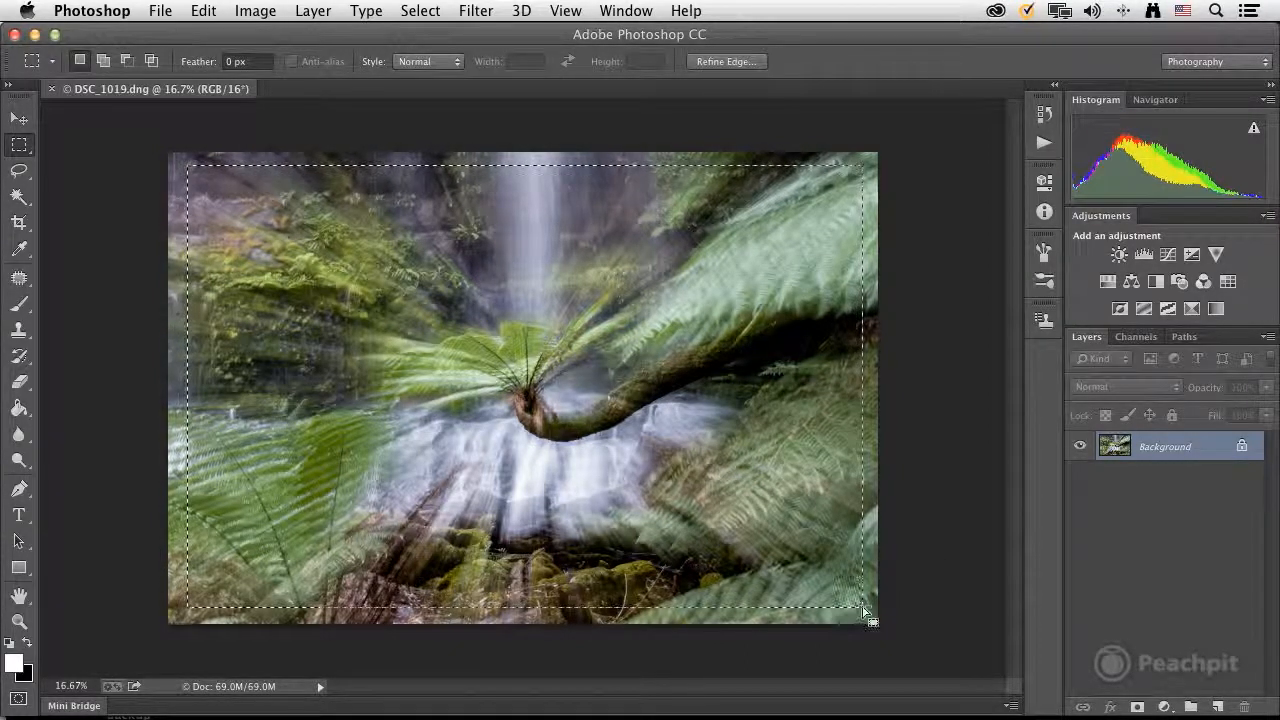
# Step: Refine the selection's edge with the On White view and an edge detection radius of 70.8 px
pyautogui.click(735, 63)
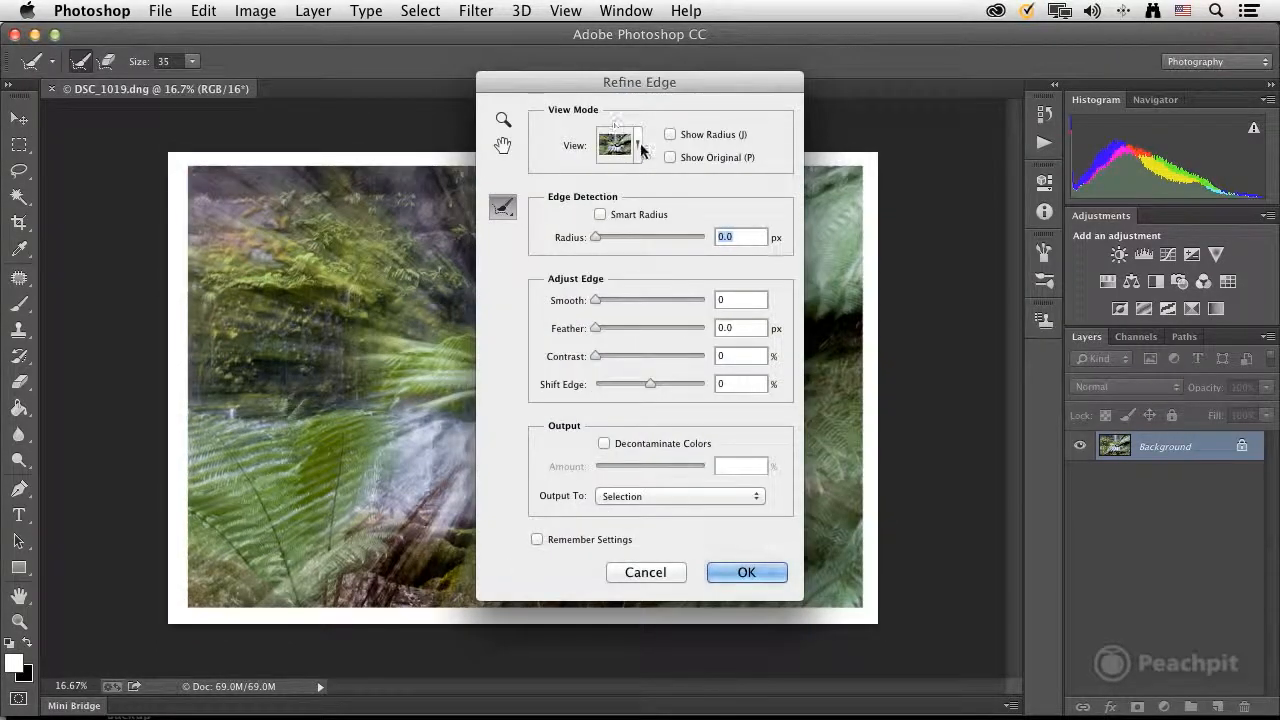
pyautogui.click(641, 150)
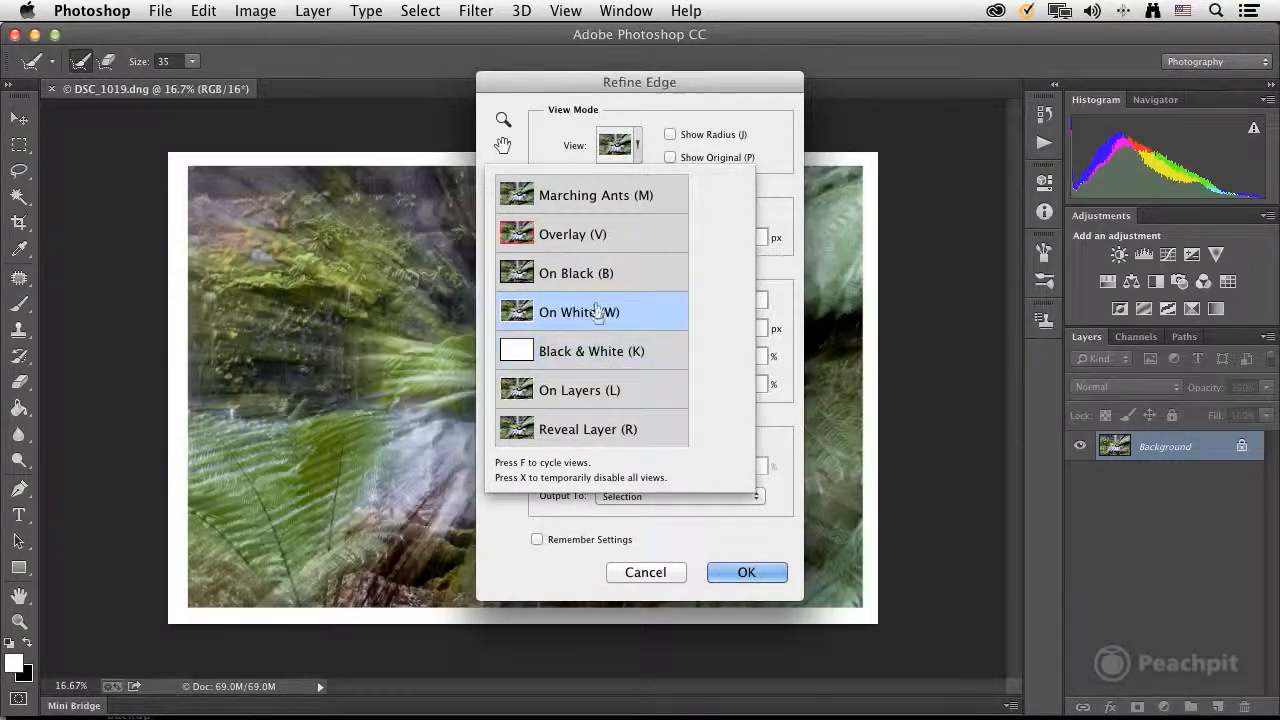
pyautogui.click(597, 312)
pyautogui.moveTo(551, 88); pyautogui.dragTo(977, 92)
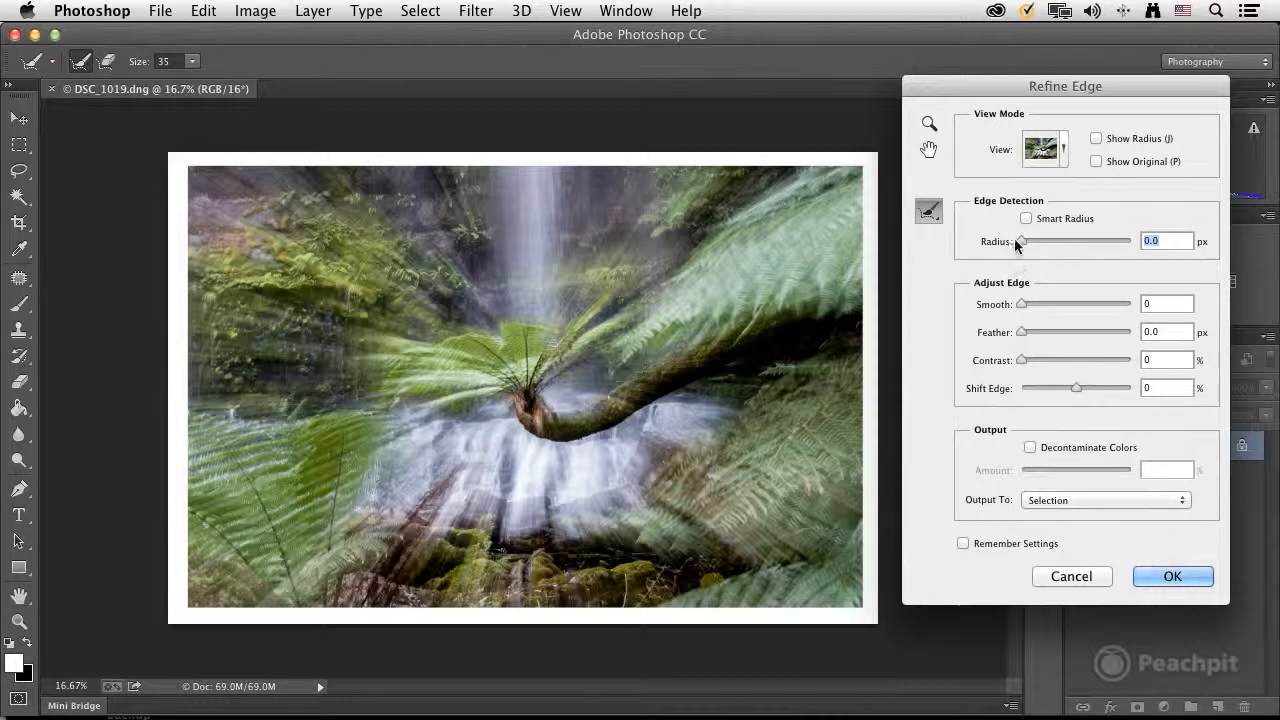
pyautogui.moveTo(1020, 243); pyautogui.dragTo(1104, 245)
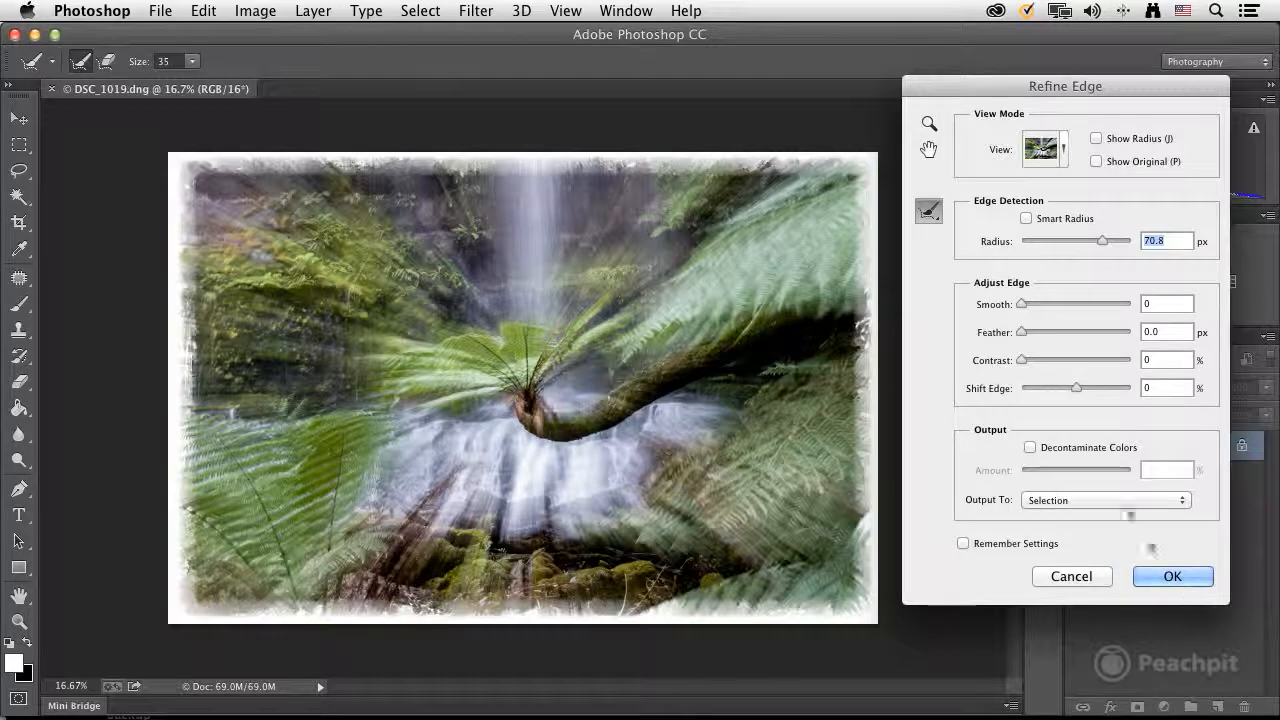
# Step: Output the refined edge as a layer mask and flatten the image
pyautogui.click(1114, 502)
pyautogui.click(1113, 512)
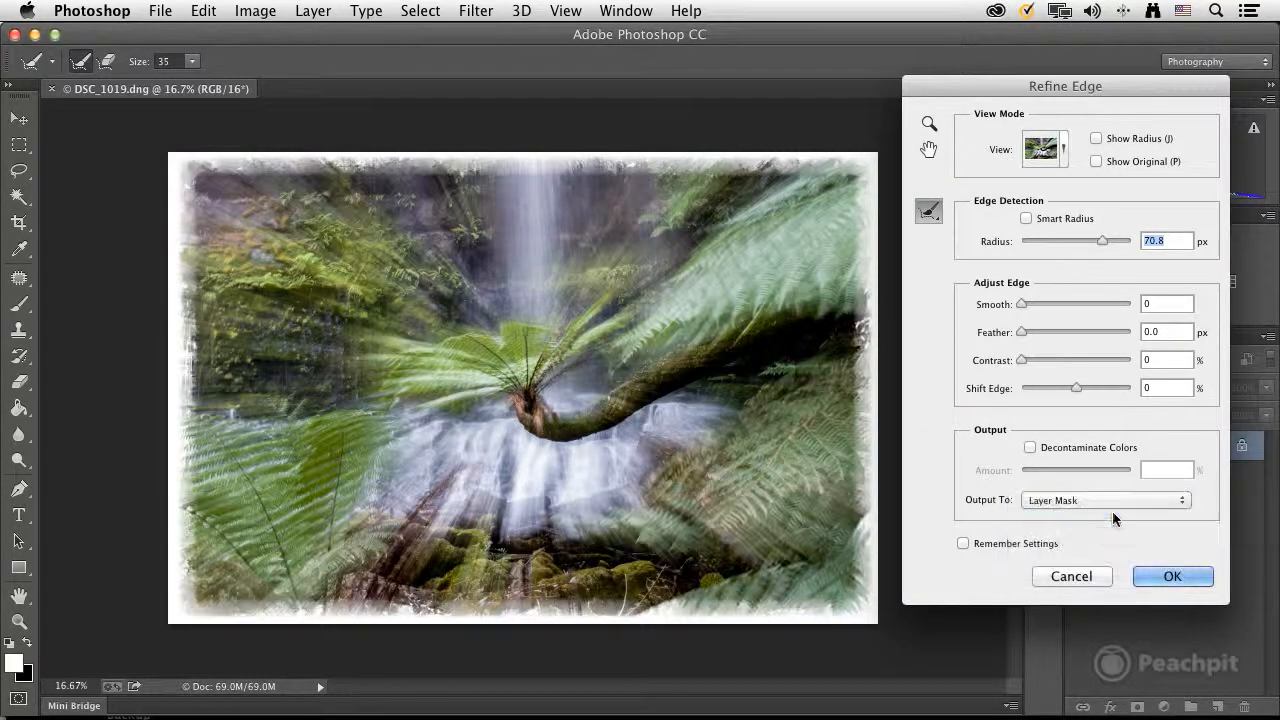
pyautogui.click(1172, 577)
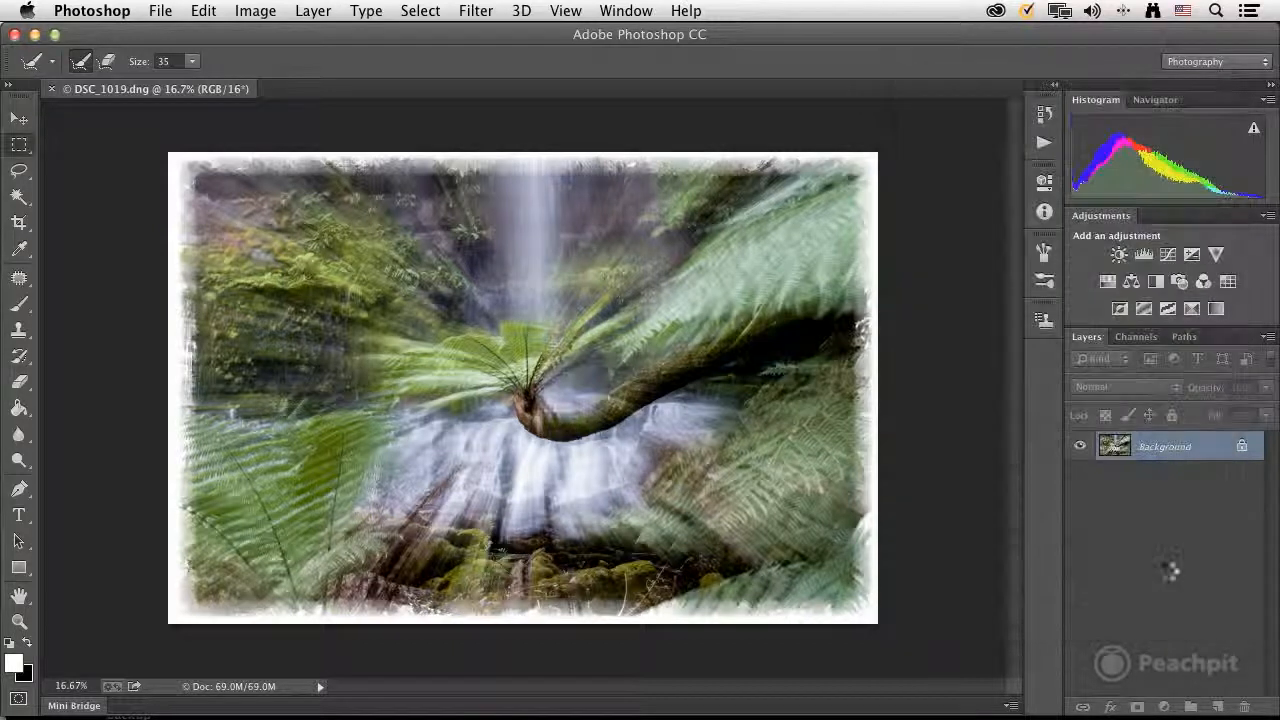
pyautogui.click(1266, 337)
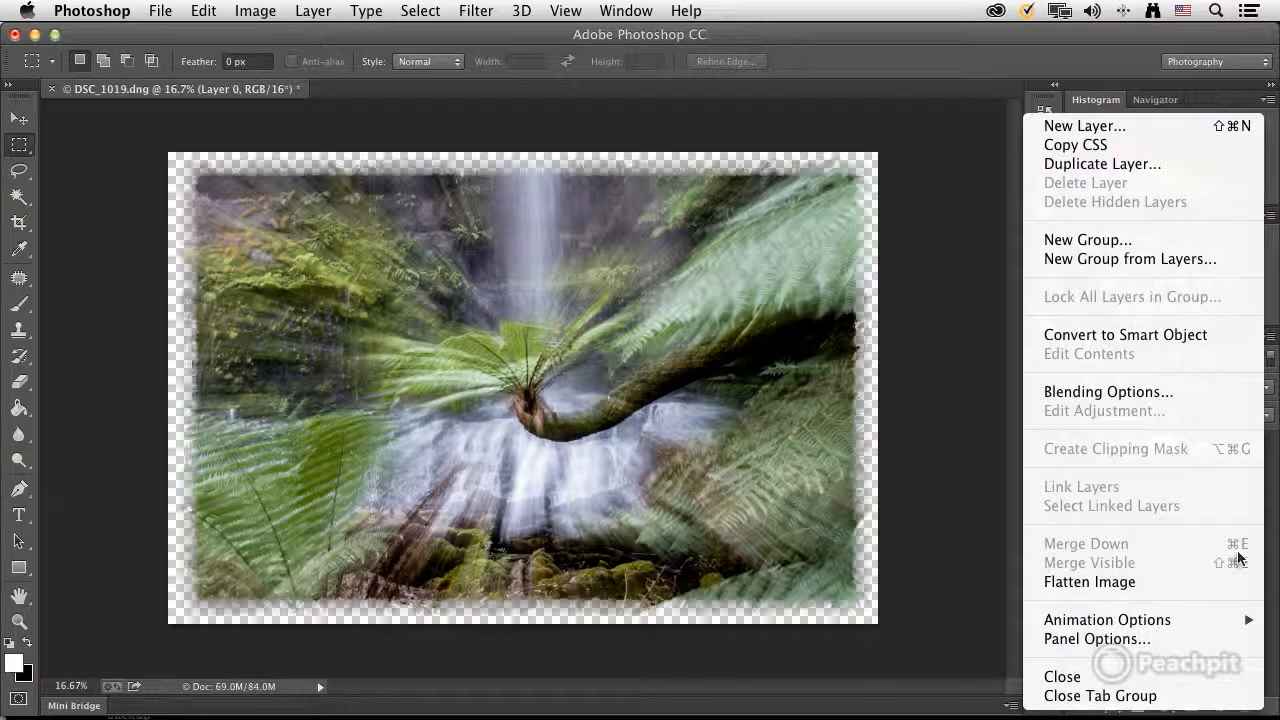
pyautogui.click(1150, 581)
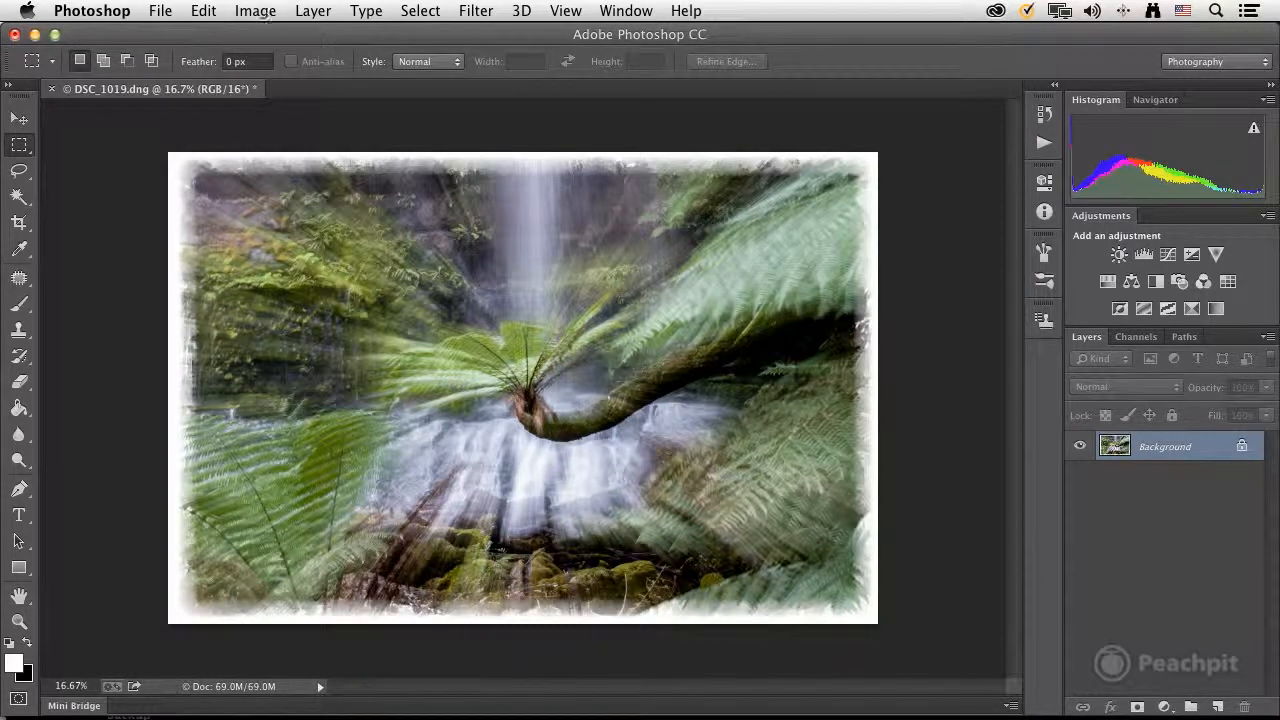
# Step: Configure a relative canvas enlargement of 100 percent in width and 100 percent in height
pyautogui.click(255, 10)
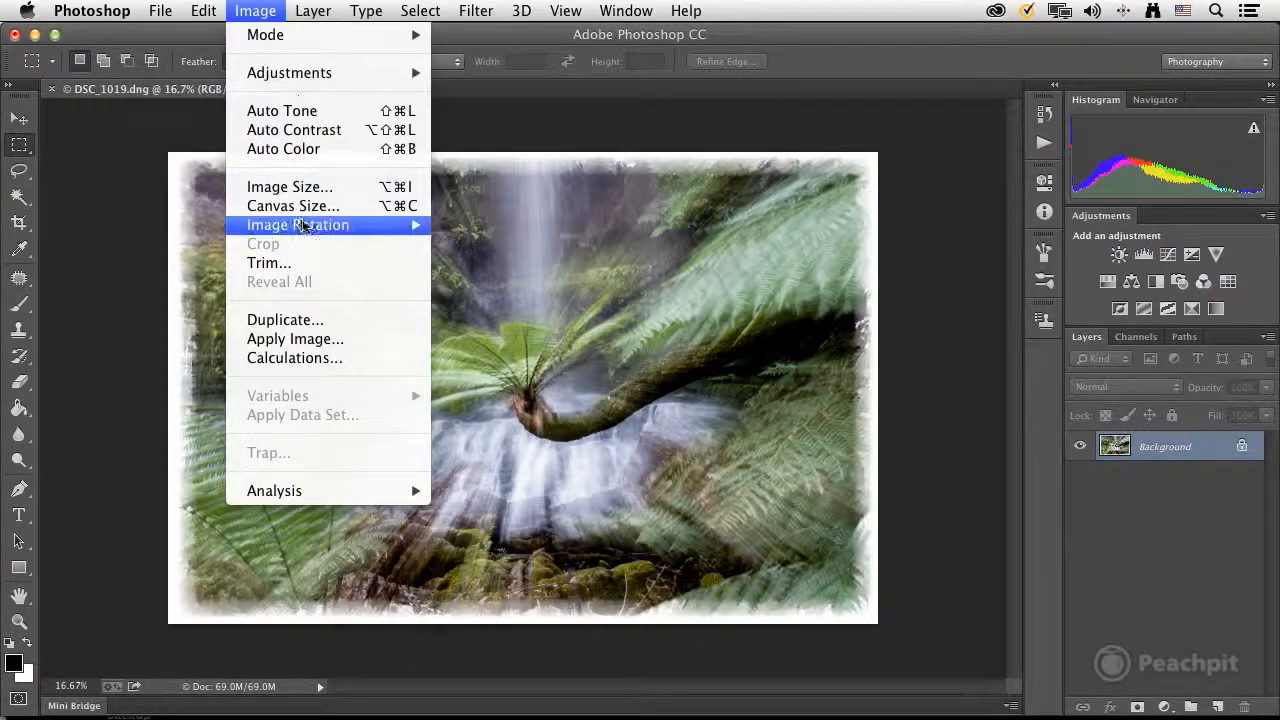
pyautogui.click(300, 206)
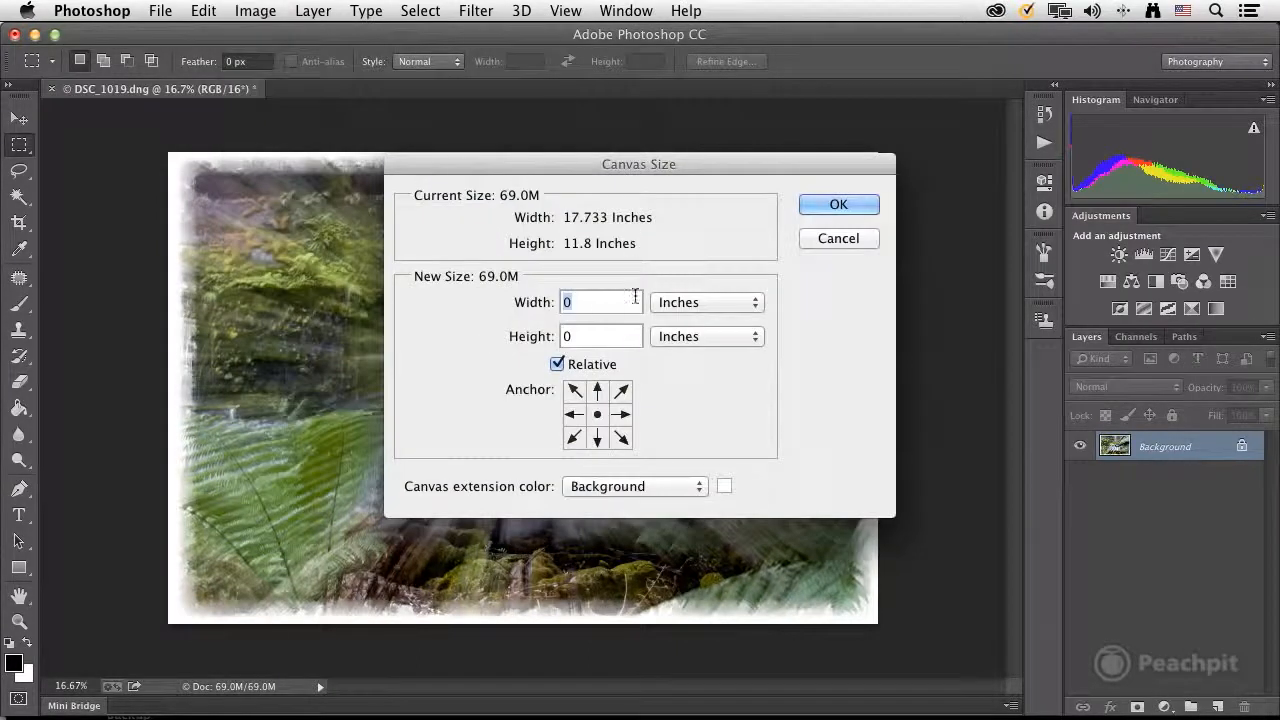
pyautogui.click(686, 303)
pyautogui.click(684, 264)
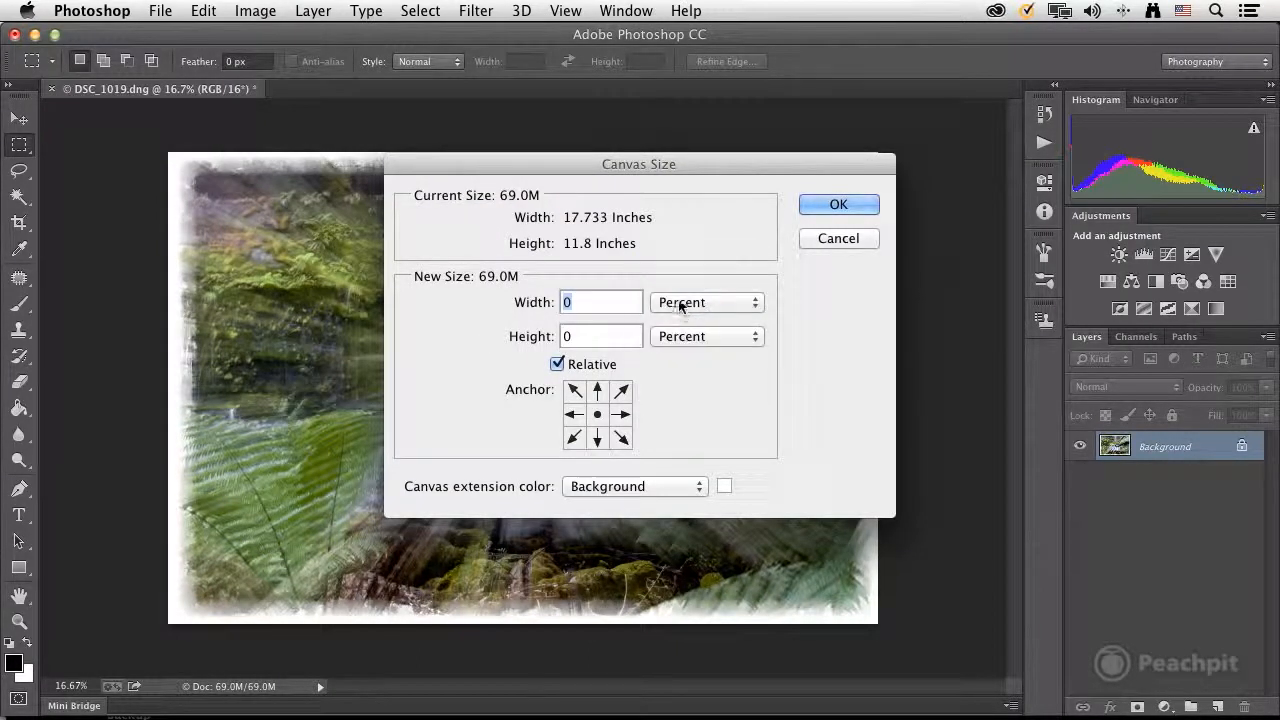
pyautogui.write('100')
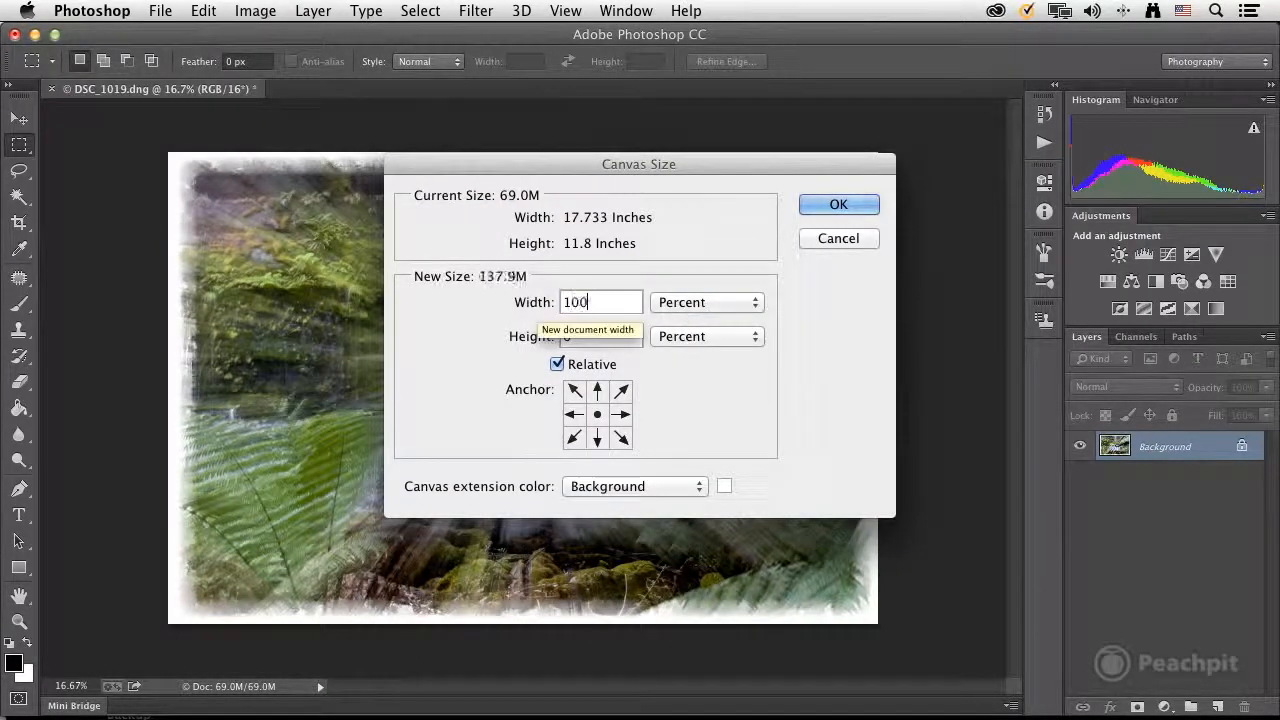
pyautogui.doubleClick(598, 342)
pyautogui.write('100')
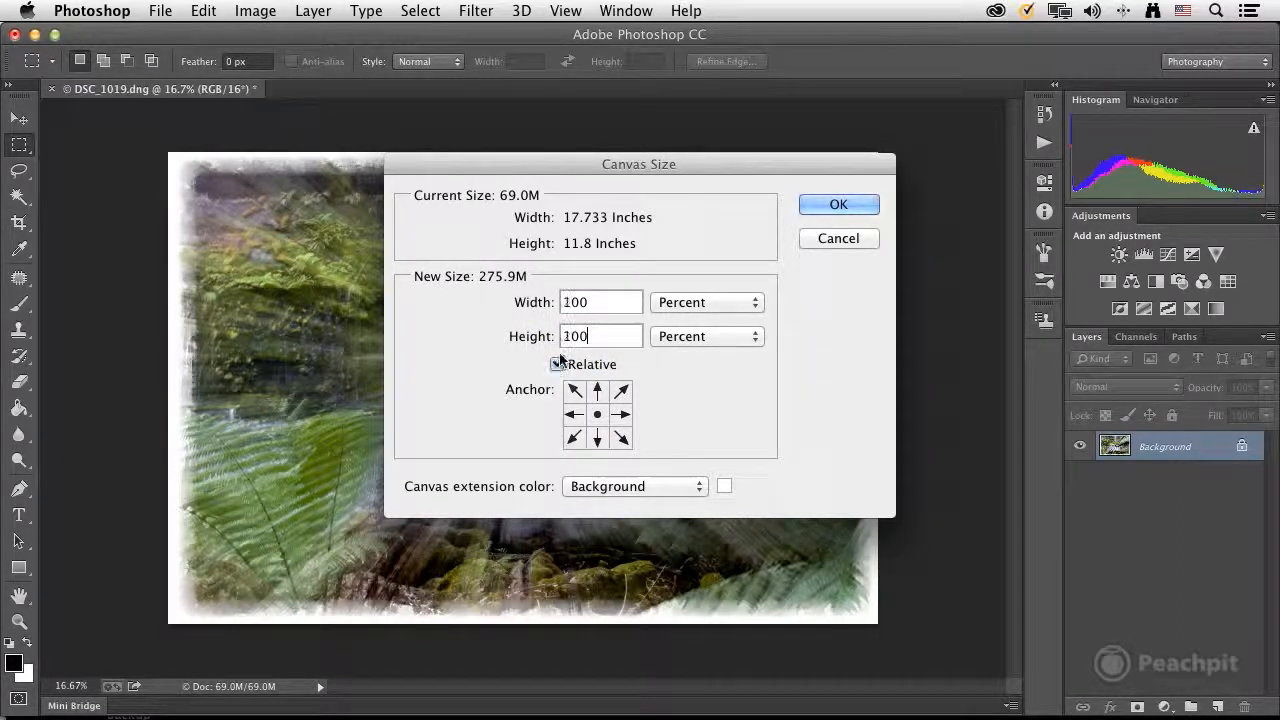
# Step: Use the white Background color as the canvas extension color and apply the canvas size
pyautogui.click(650, 487)
pyautogui.click(645, 468)
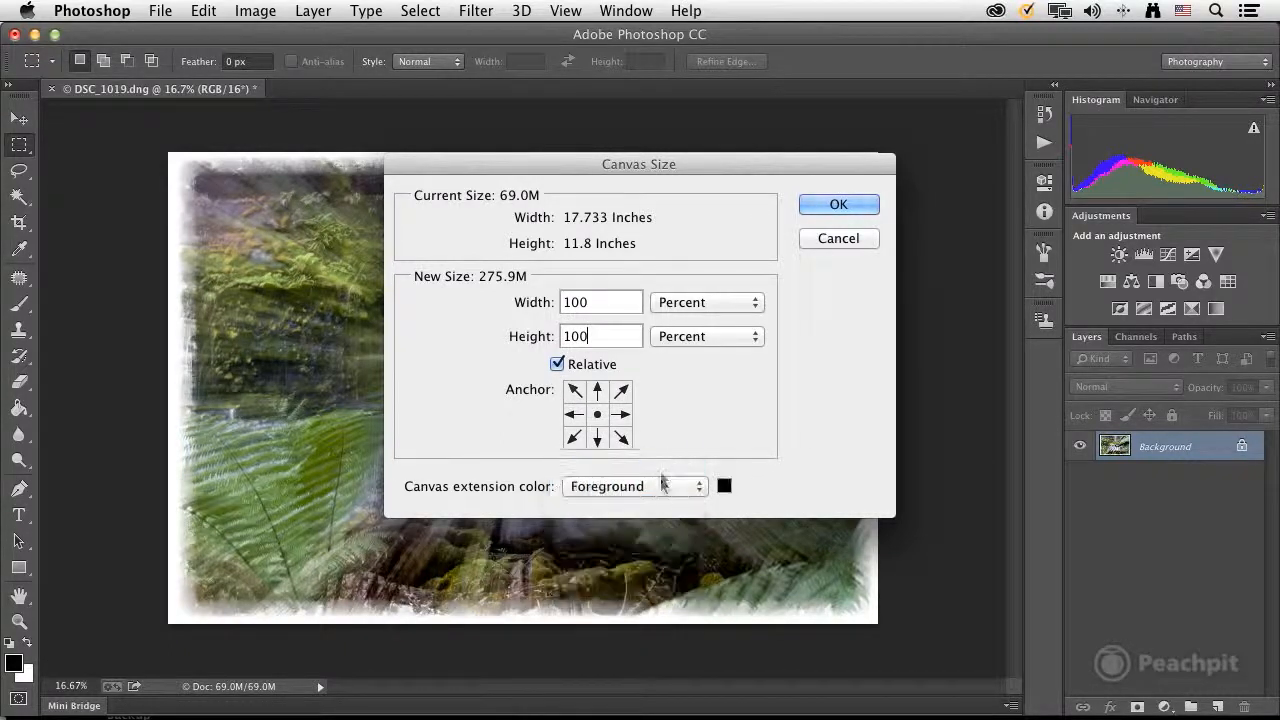
pyautogui.click(663, 486)
pyautogui.click(660, 505)
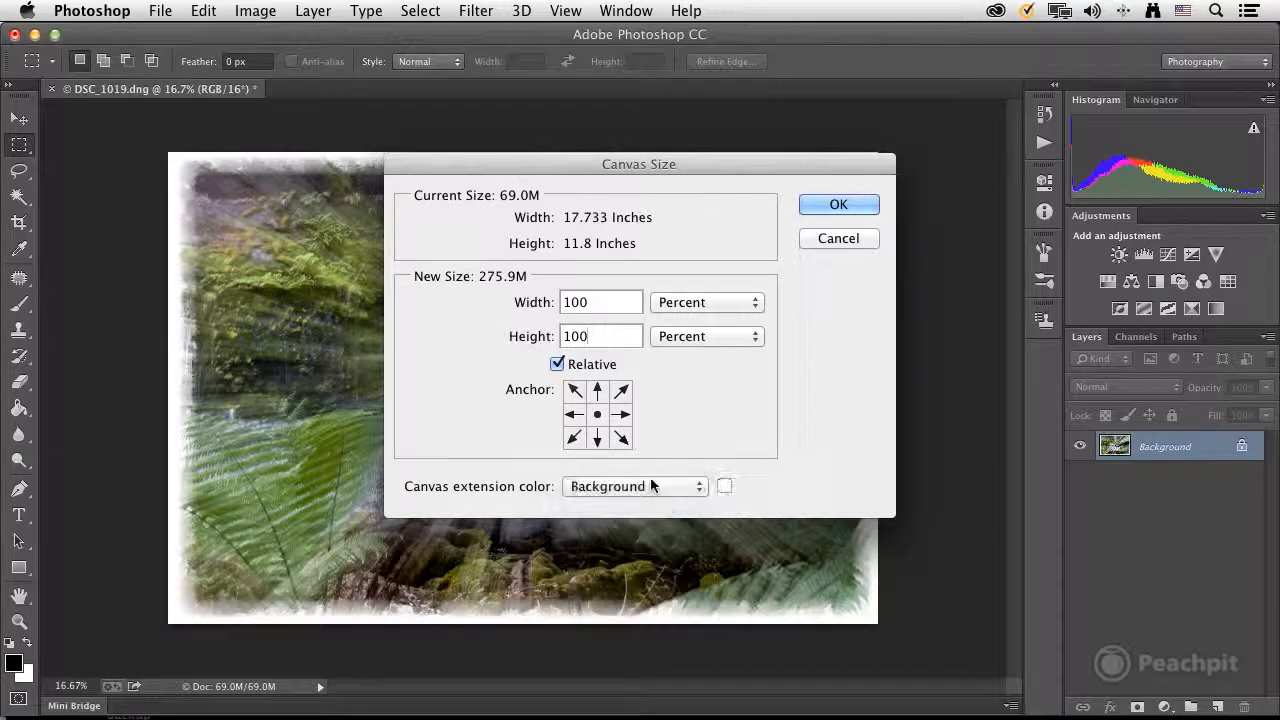
pyautogui.click(838, 206)
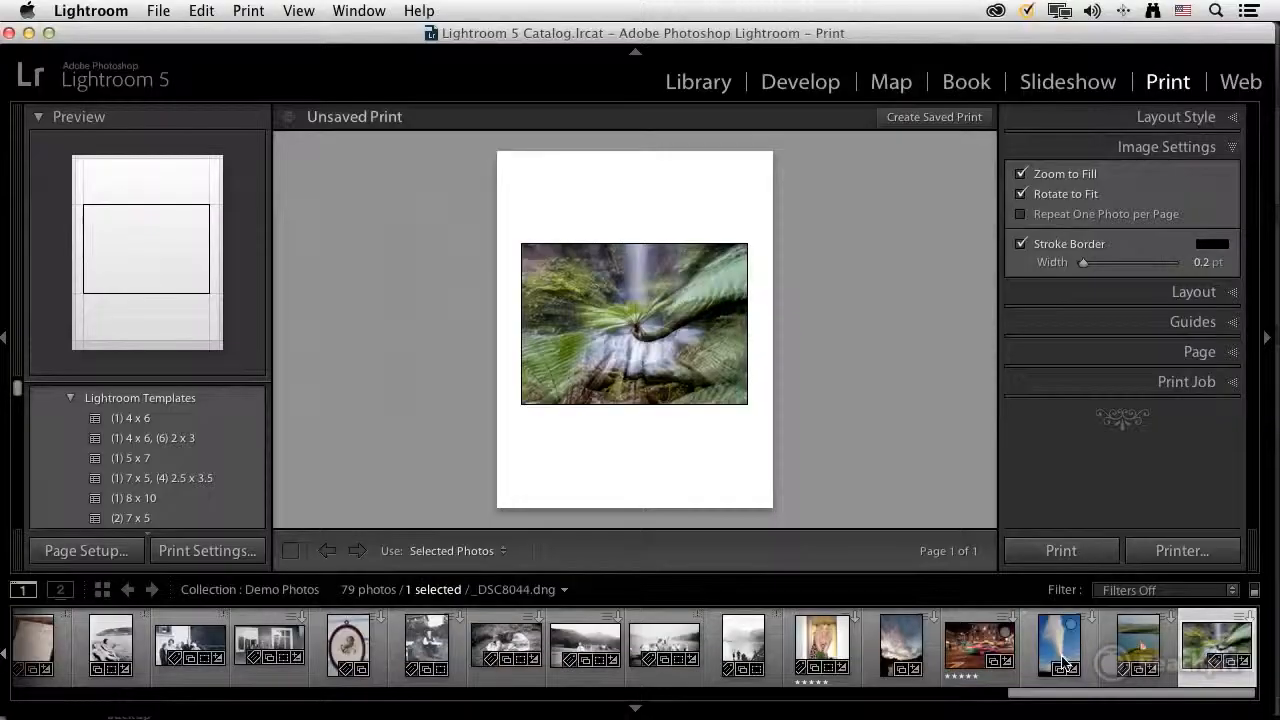
# Step: Switch to Lightroom and open the cloud photo _DSC8044.dng for editing in Adobe Photoshop CC
pyautogui.click(1062, 648)
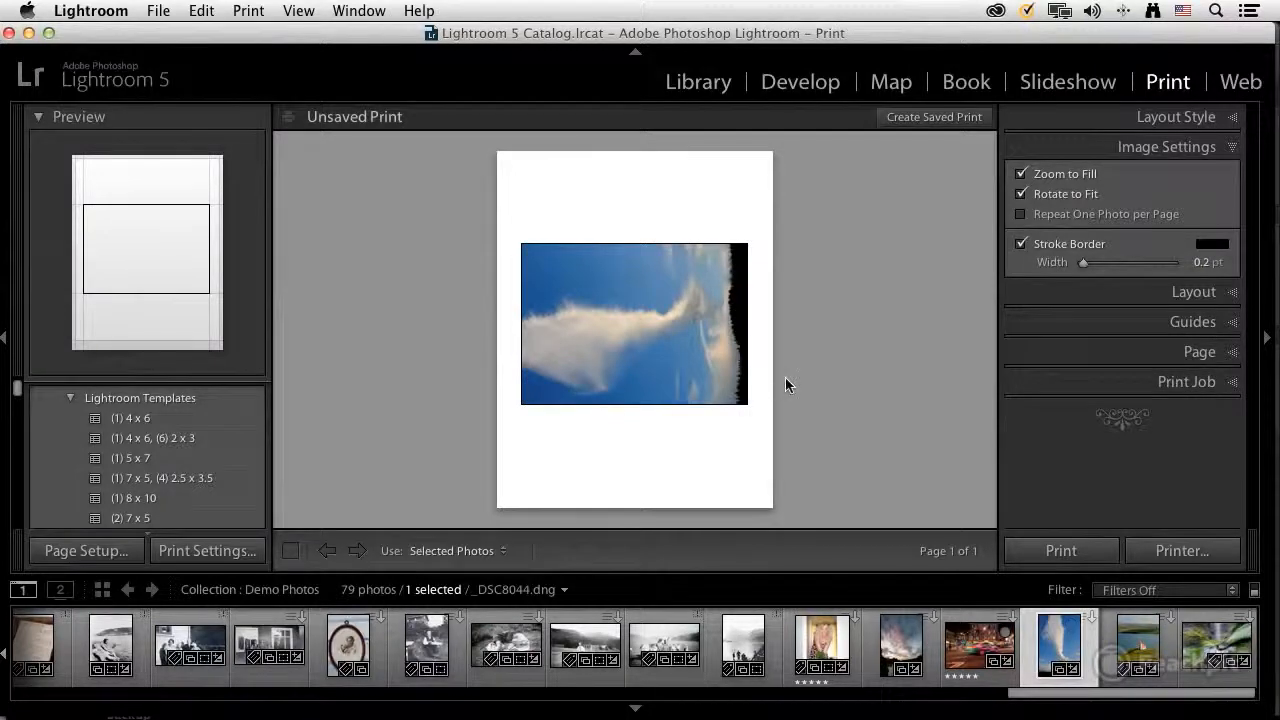
pyautogui.rightClick(620, 280)
pyautogui.moveTo(666, 364)
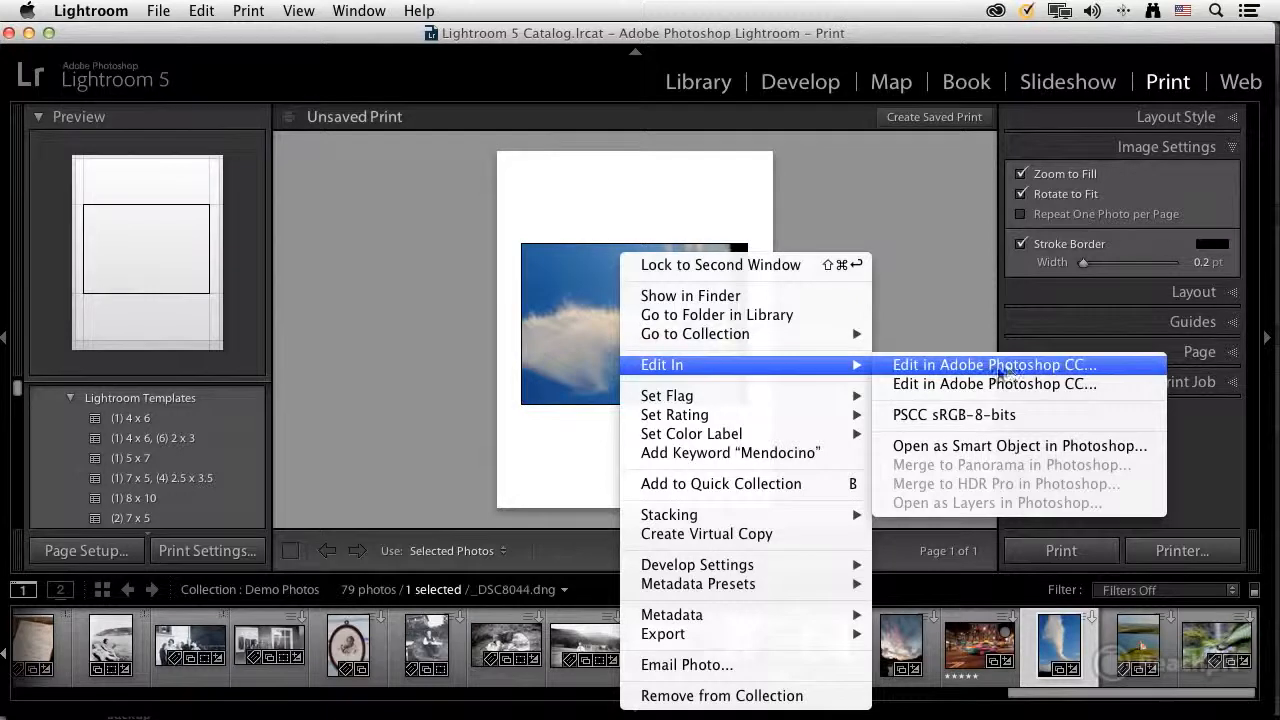
pyautogui.click(989, 366)
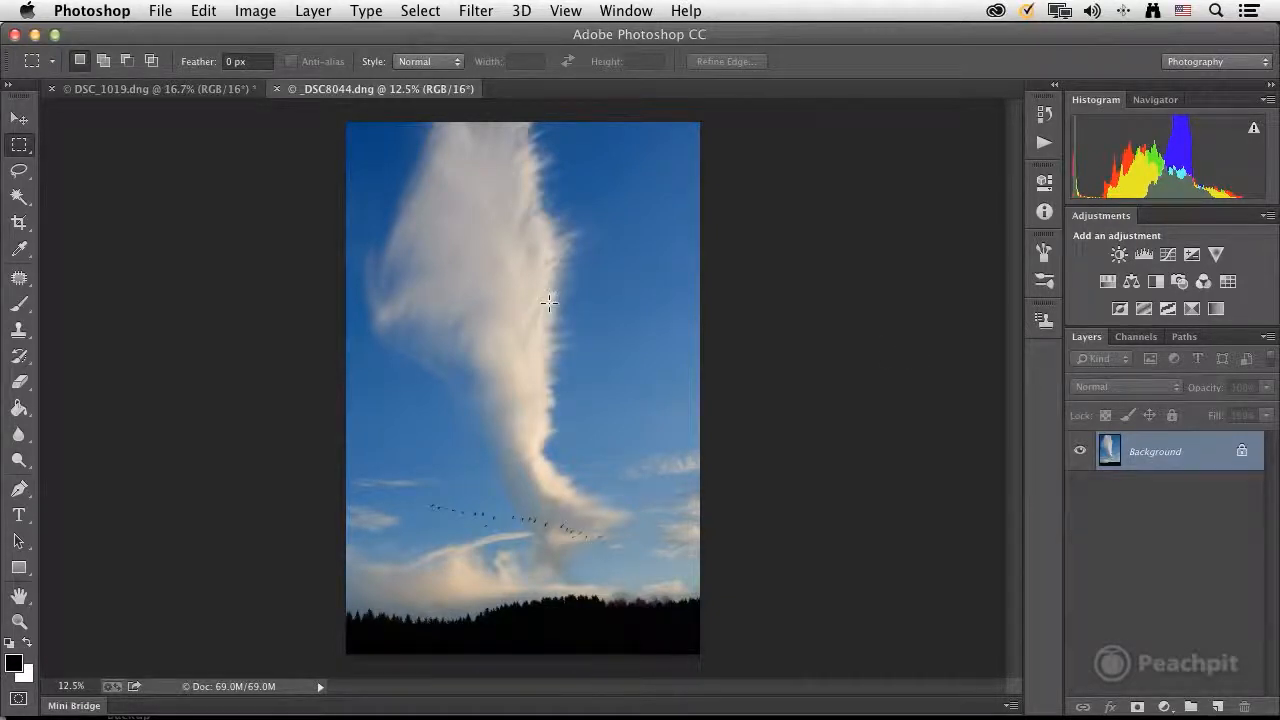
# Step: Run the default action Wood Frame – 50 pixel on the cloud photo
pyautogui.click(627, 10)
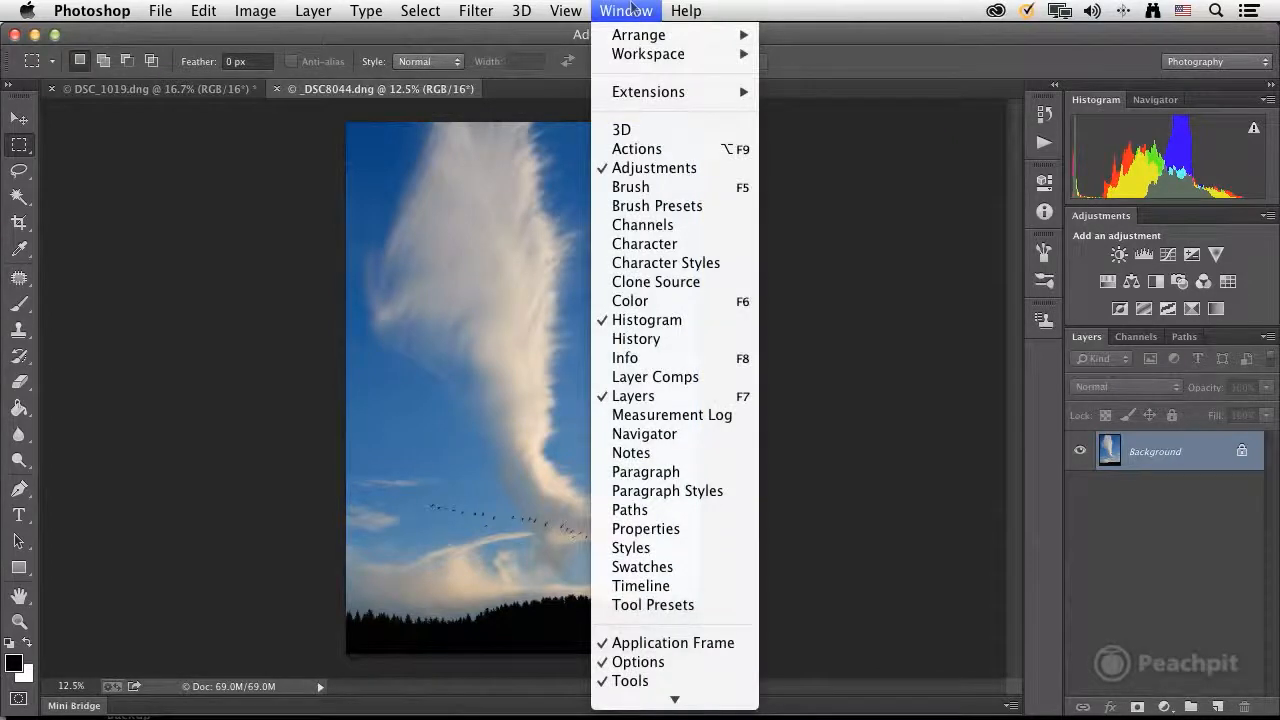
pyautogui.click(636, 148)
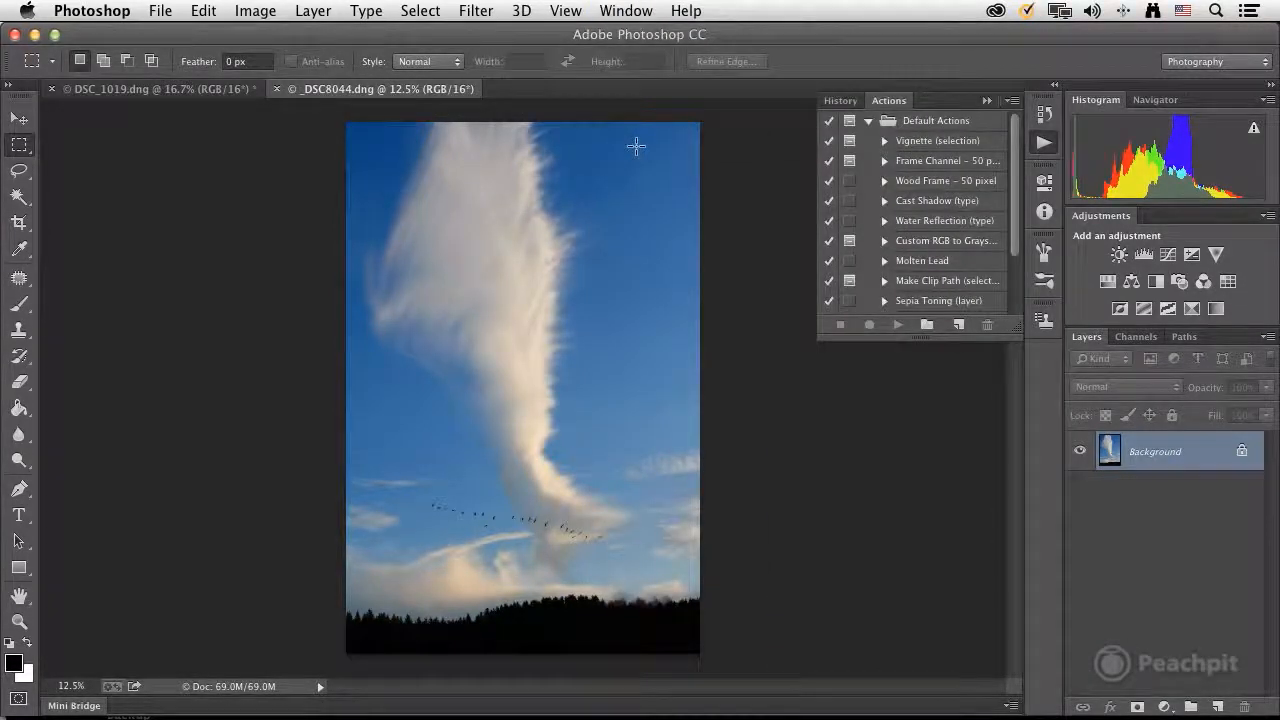
pyautogui.scroll(-2, 925, 145)
pyautogui.click(915, 161)
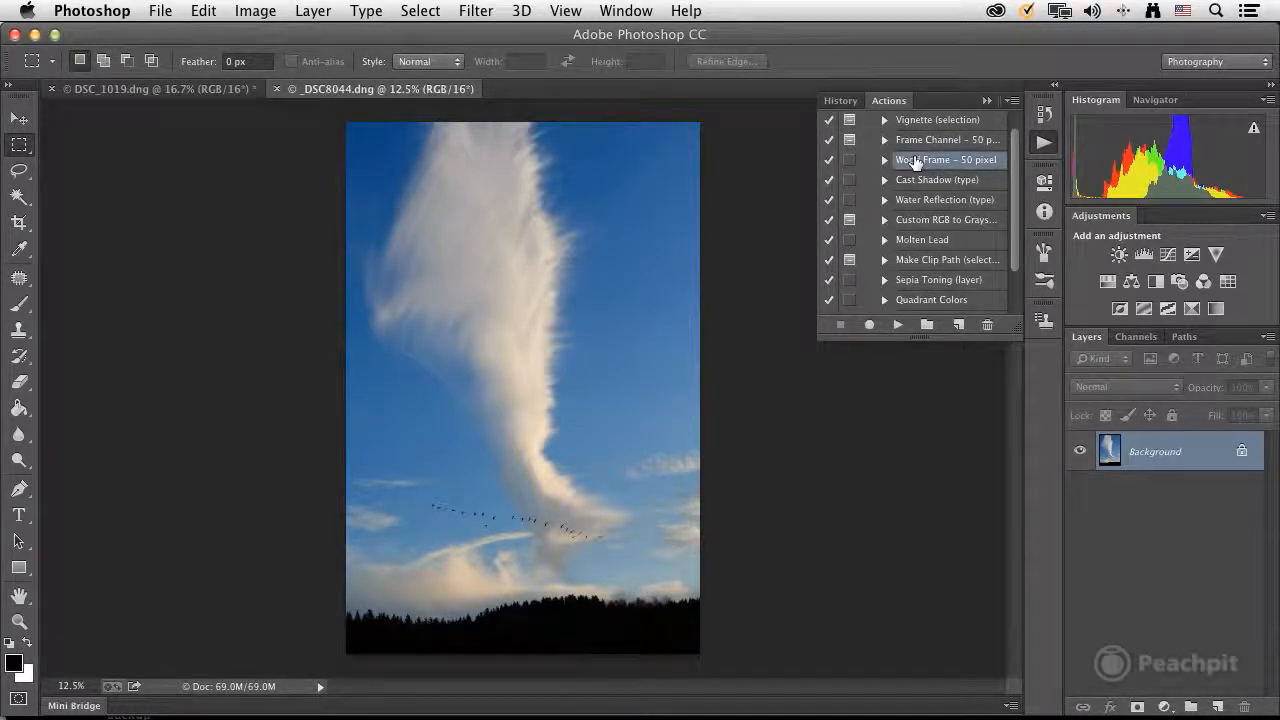
pyautogui.click(898, 325)
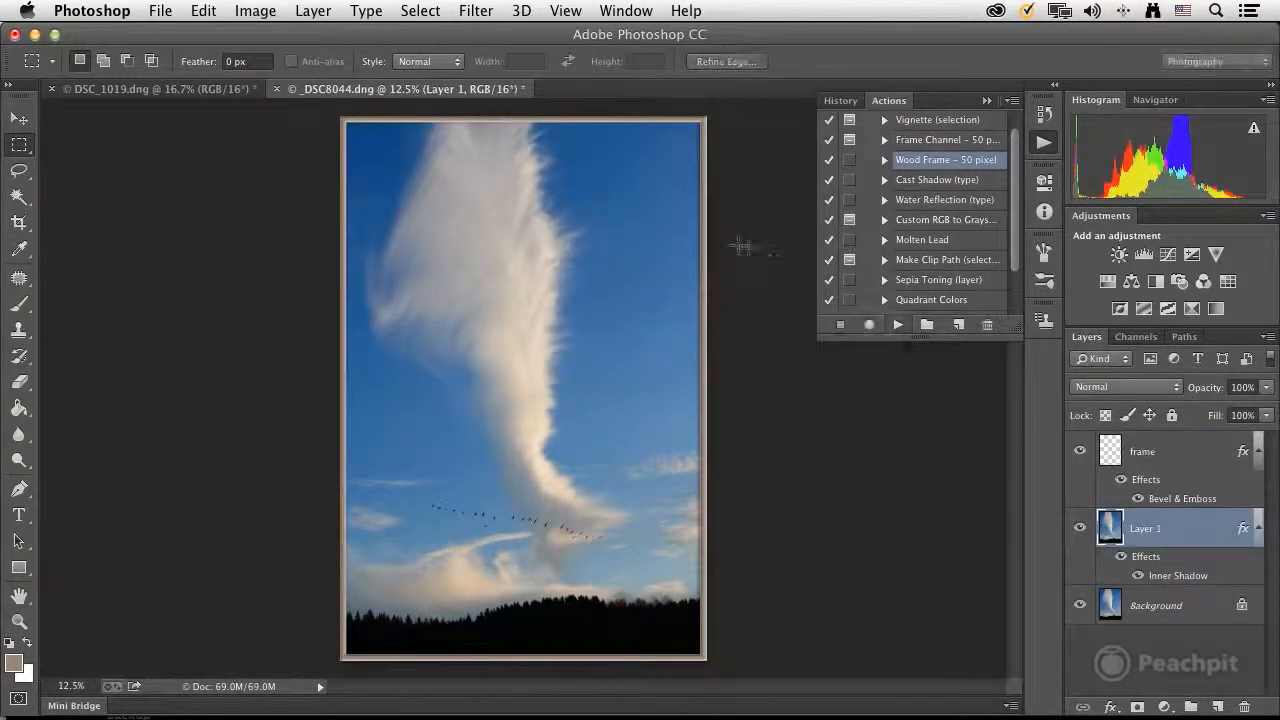
# Step: Add a Color Overlay effect to the wood frame's layer
pyautogui.press('super+plus')
pyautogui.press('super+plus')
pyautogui.press('super+plus')
pyautogui.press('super+plus')
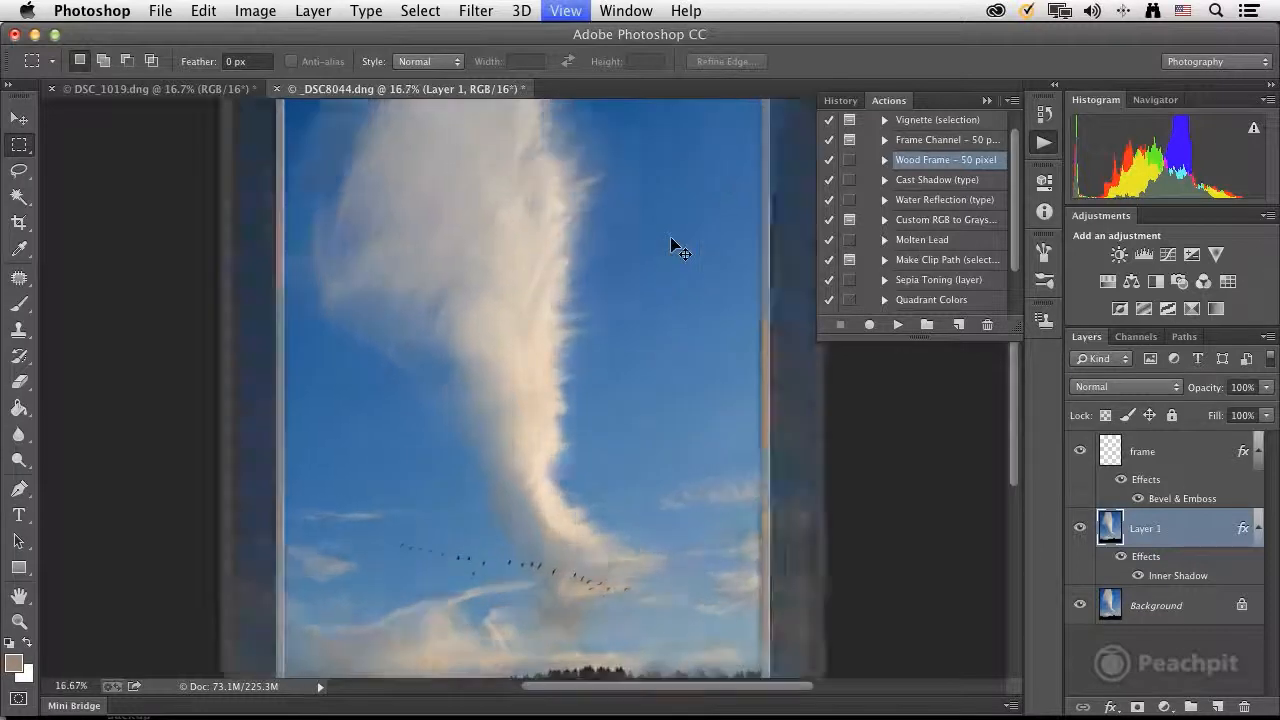
pyautogui.moveTo(739, 383); pyautogui.dragTo(257, 371)
pyautogui.moveTo(421, 303); pyautogui.dragTo(334, 306)
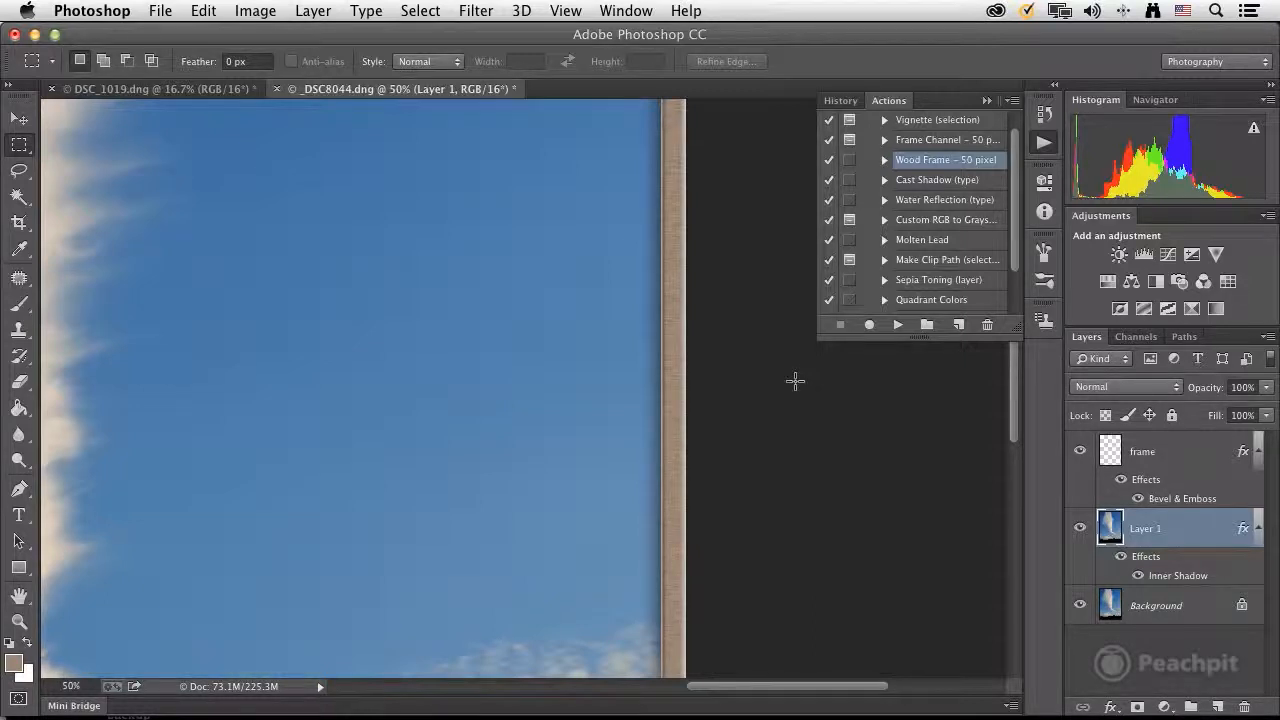
pyautogui.doubleClick(1145, 480)
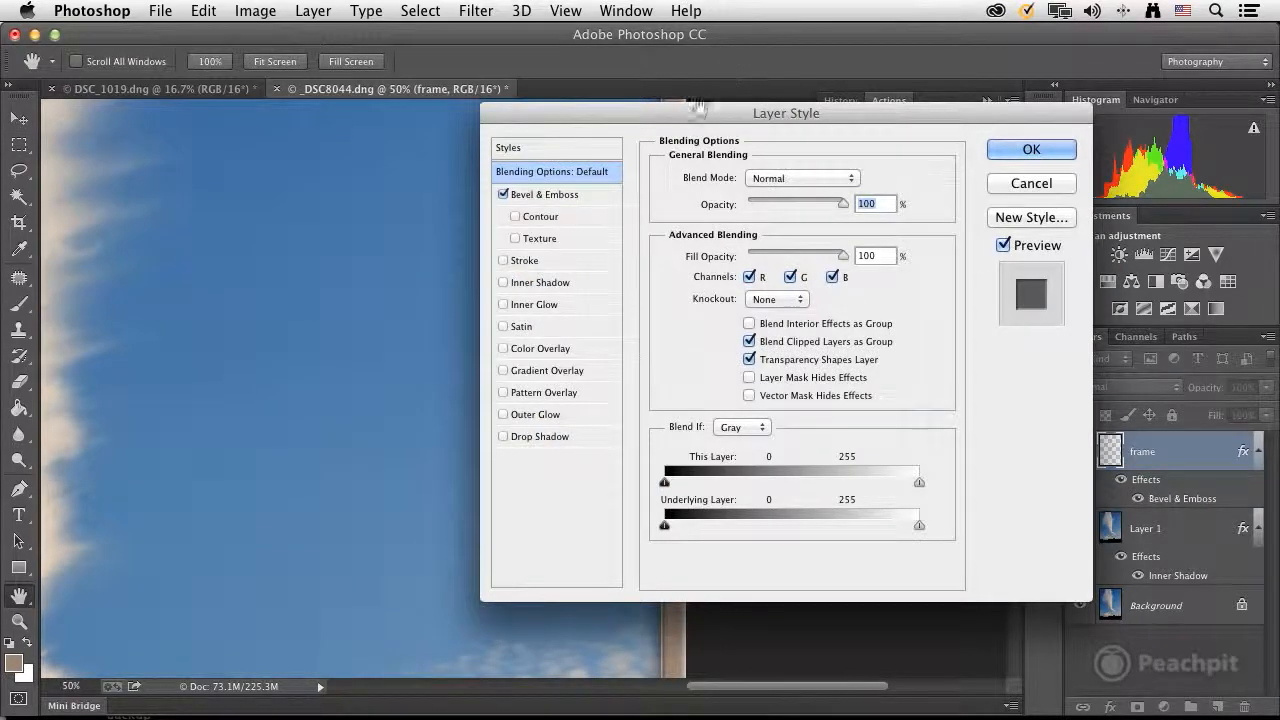
pyautogui.moveTo(699, 111); pyautogui.dragTo(936, 99)
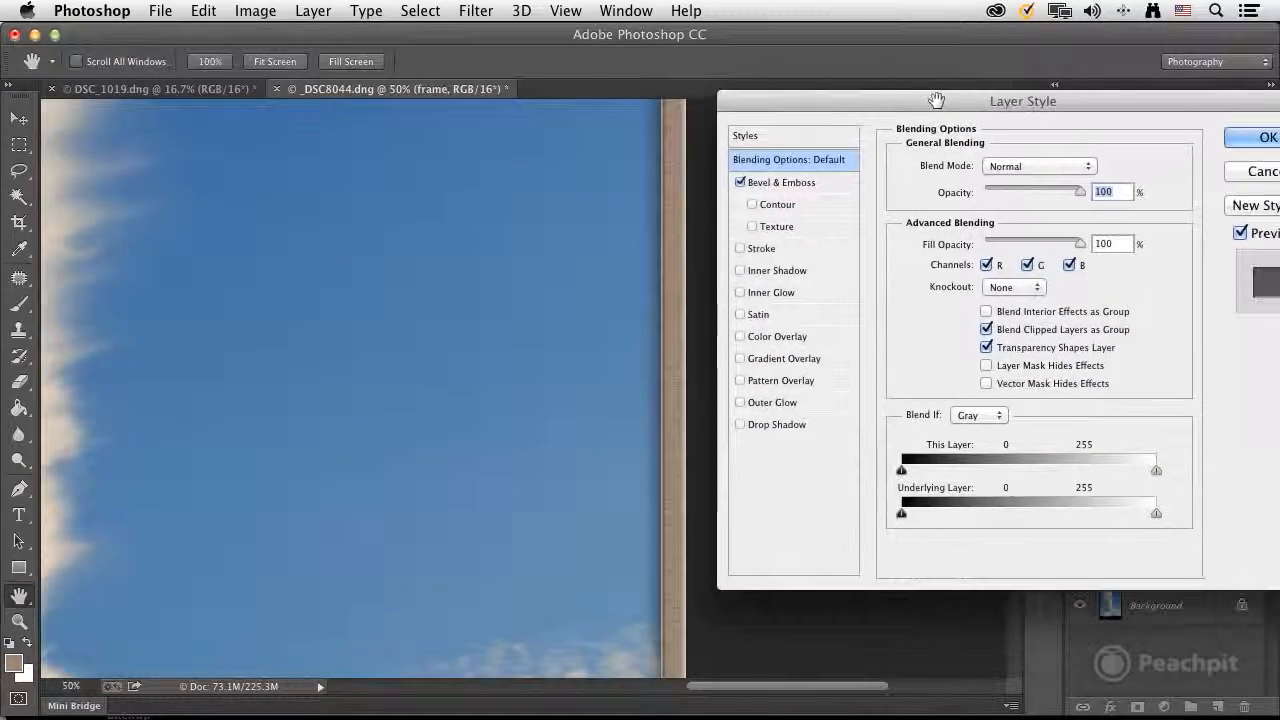
pyautogui.click(741, 337)
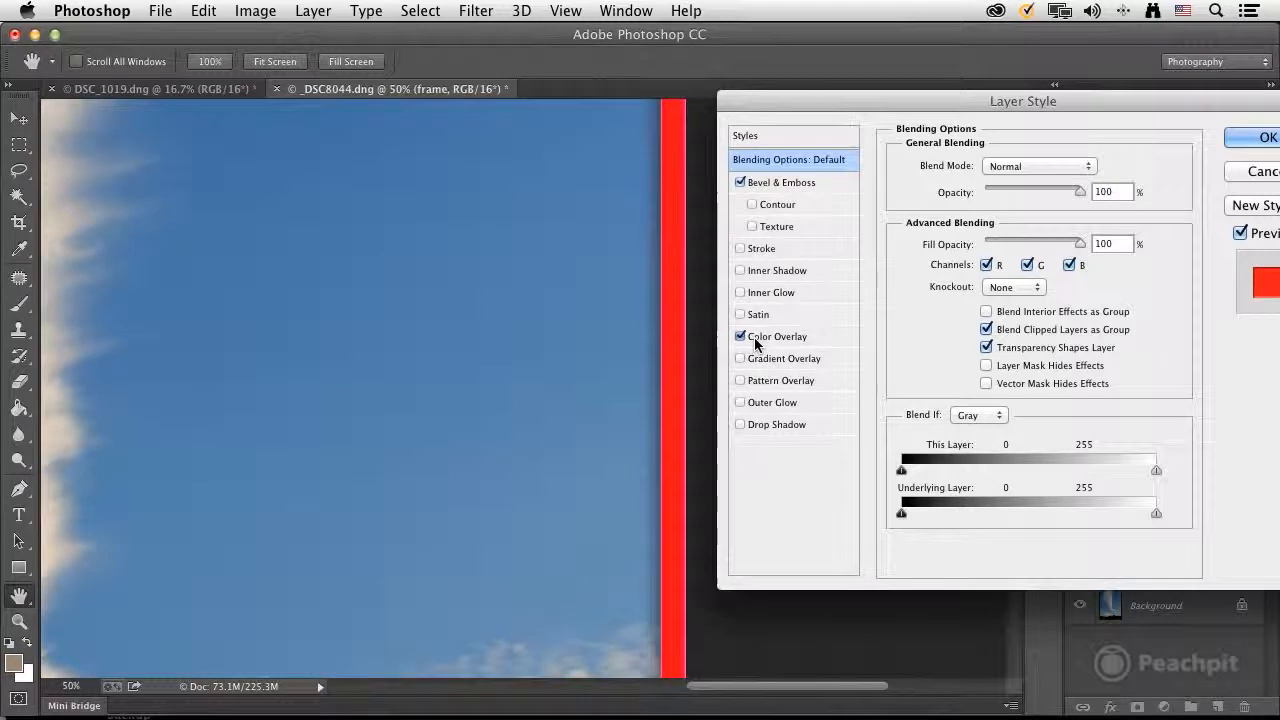
# Step: Set the frame's Color Overlay opacity to 21% and apply the layer style
pyautogui.moveTo(1056, 190); pyautogui.dragTo(994, 197)
pyautogui.press('super+plus')
pyautogui.press('super+plus')
pyautogui.moveTo(400, 266); pyautogui.dragTo(337, 271)
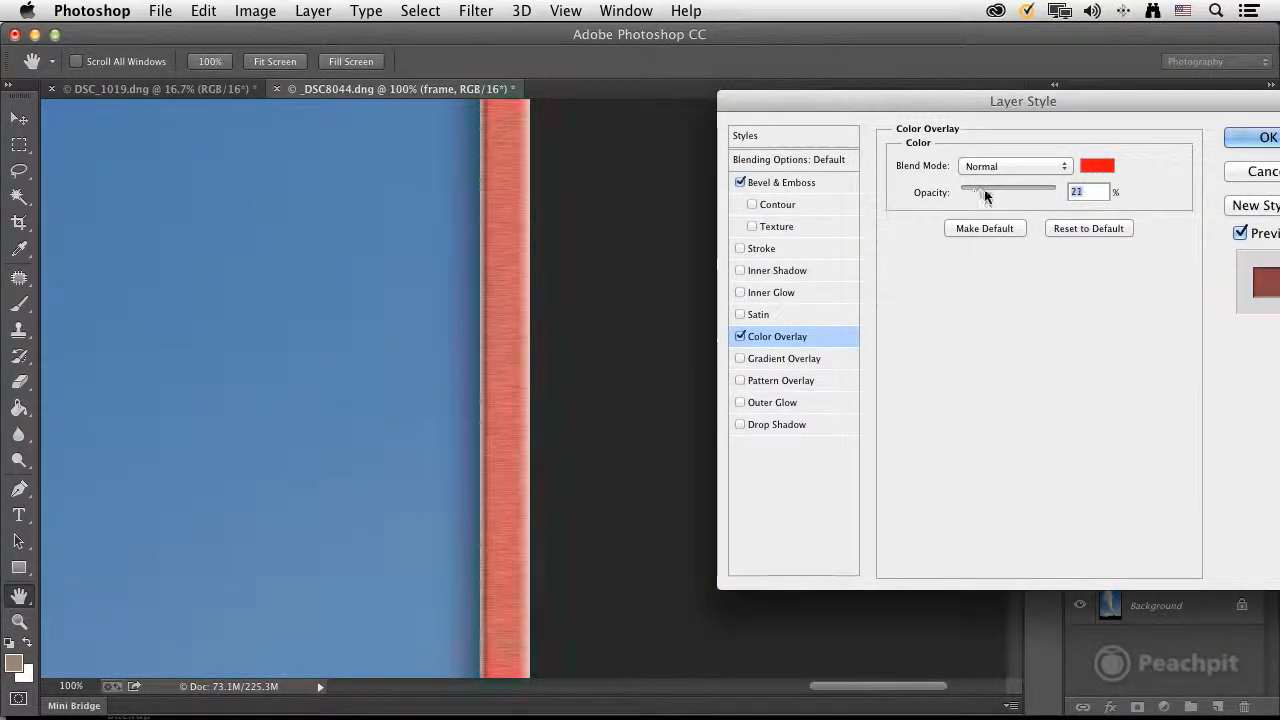
pyautogui.moveTo(1090, 104); pyautogui.dragTo(959, 104)
pyautogui.click(1135, 132)
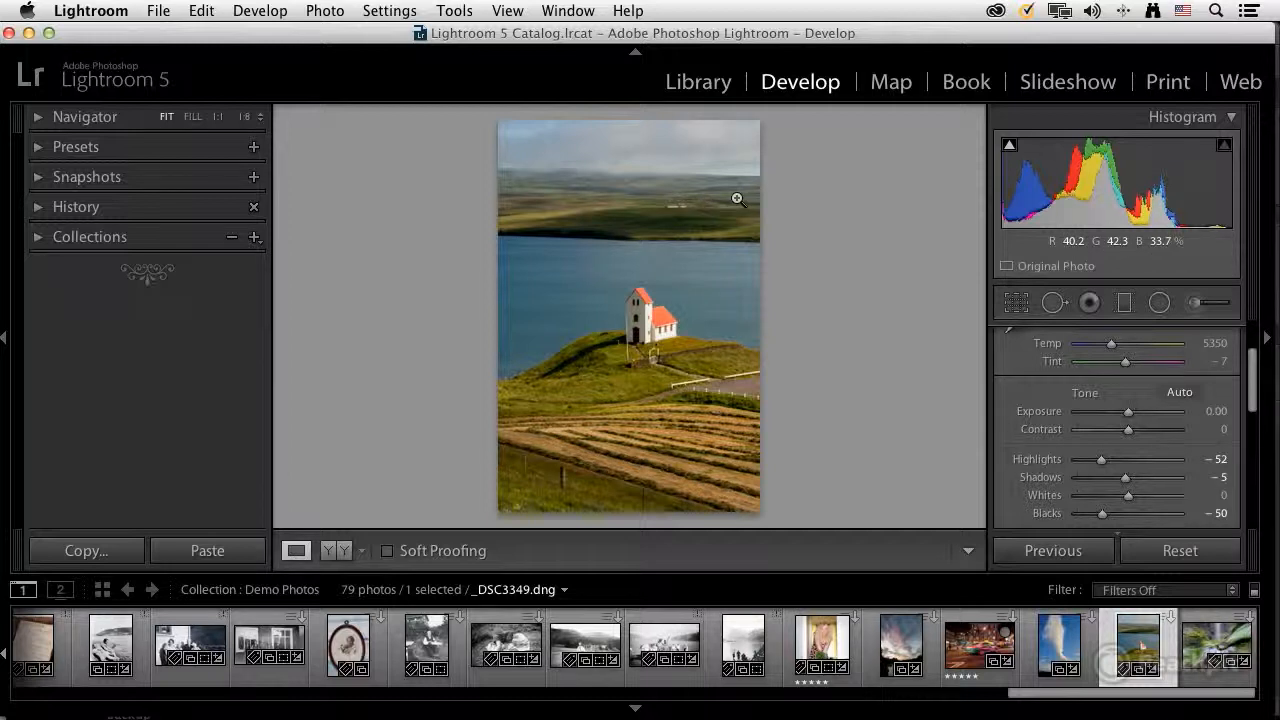
# Step: Open the church photo _DSC3349.dng for editing in Adobe Photoshop CC and convert its Background into a regular layer
pyautogui.rightClick(650, 216)
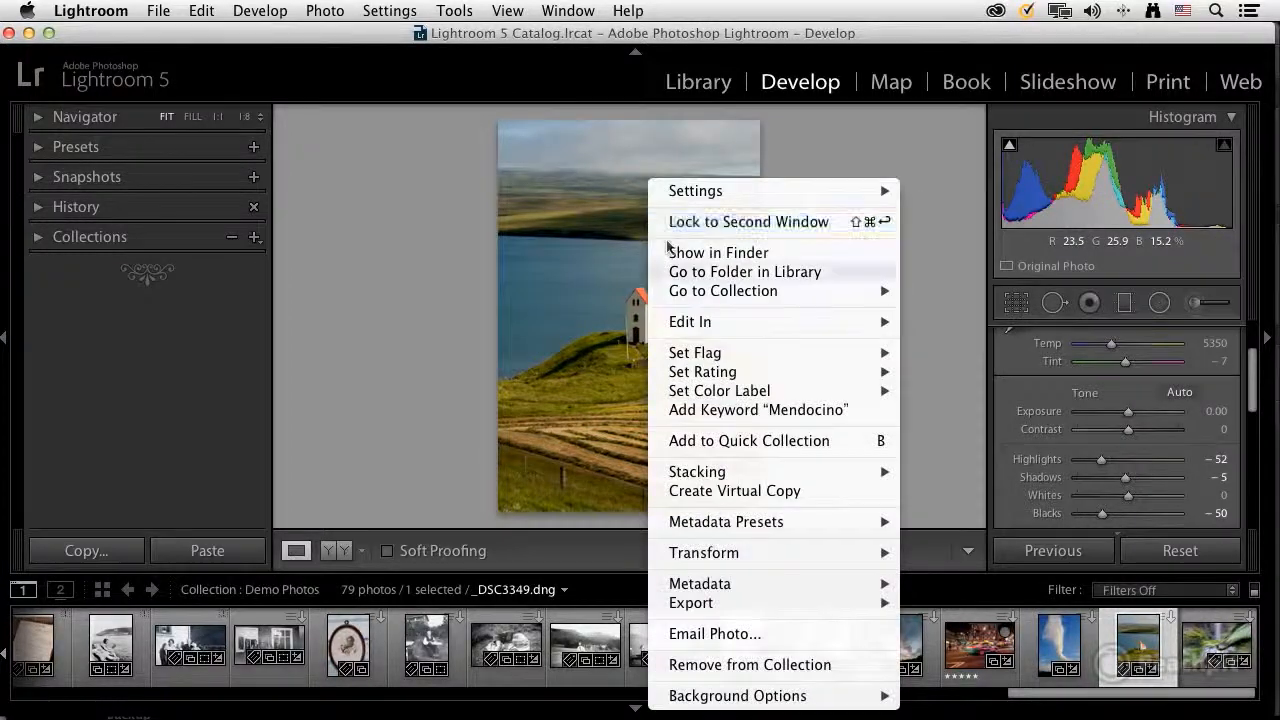
pyautogui.moveTo(694, 321)
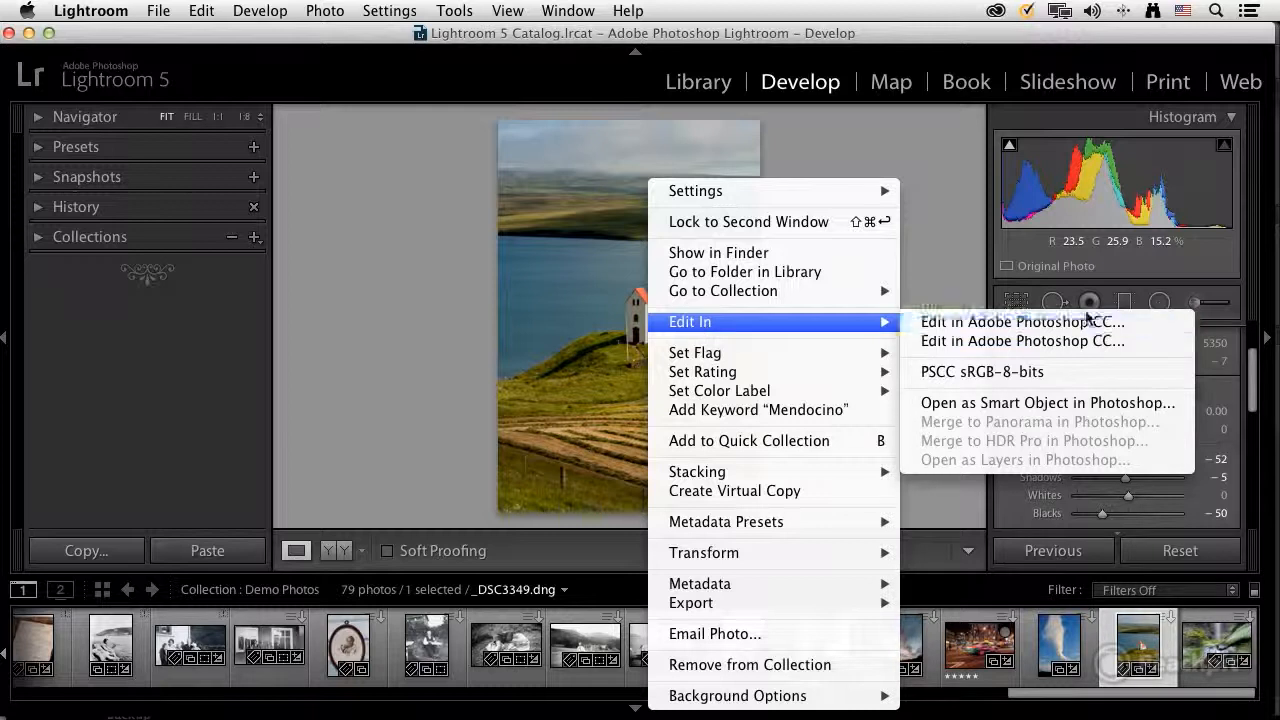
pyautogui.click(1022, 322)
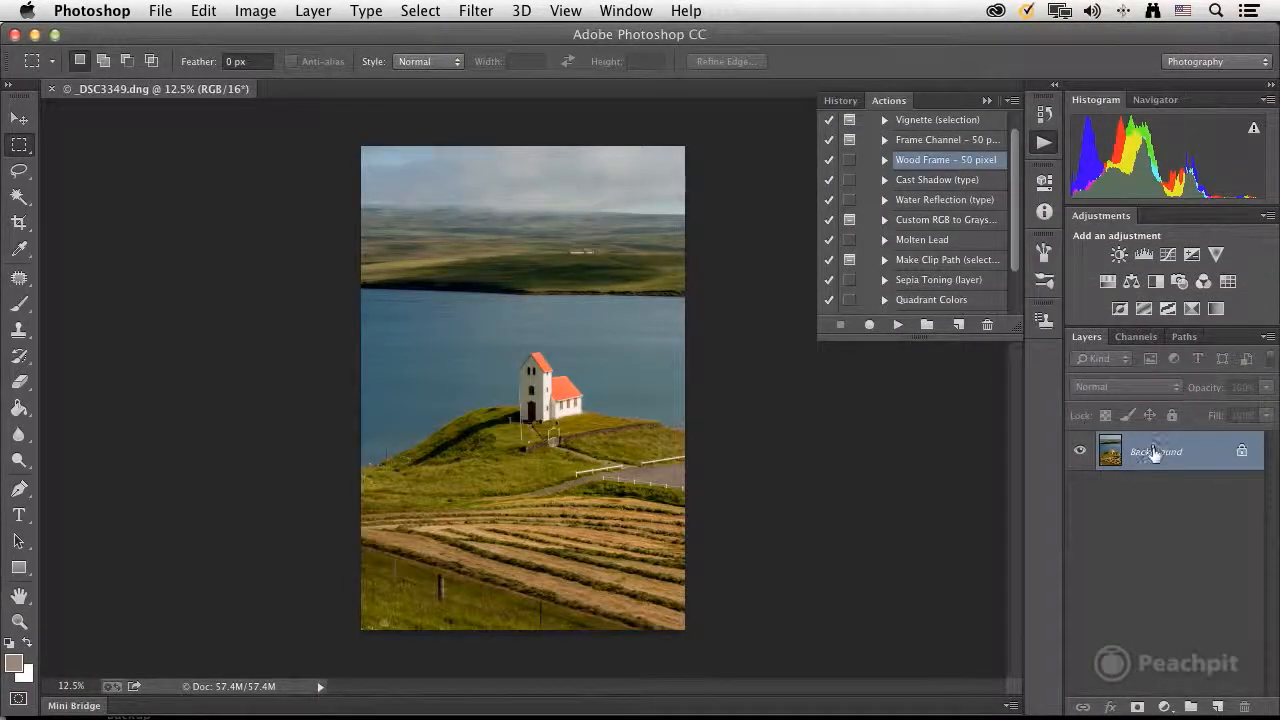
pyautogui.doubleClick(1153, 452)
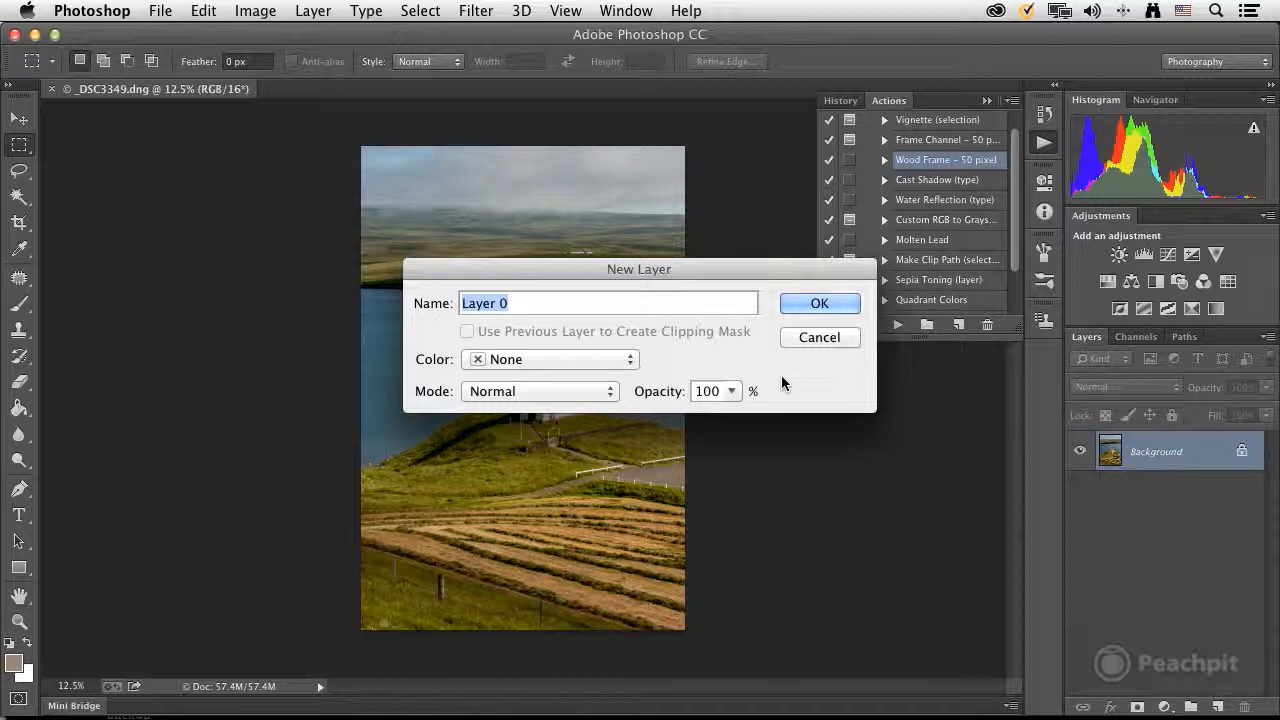
pyautogui.click(812, 303)
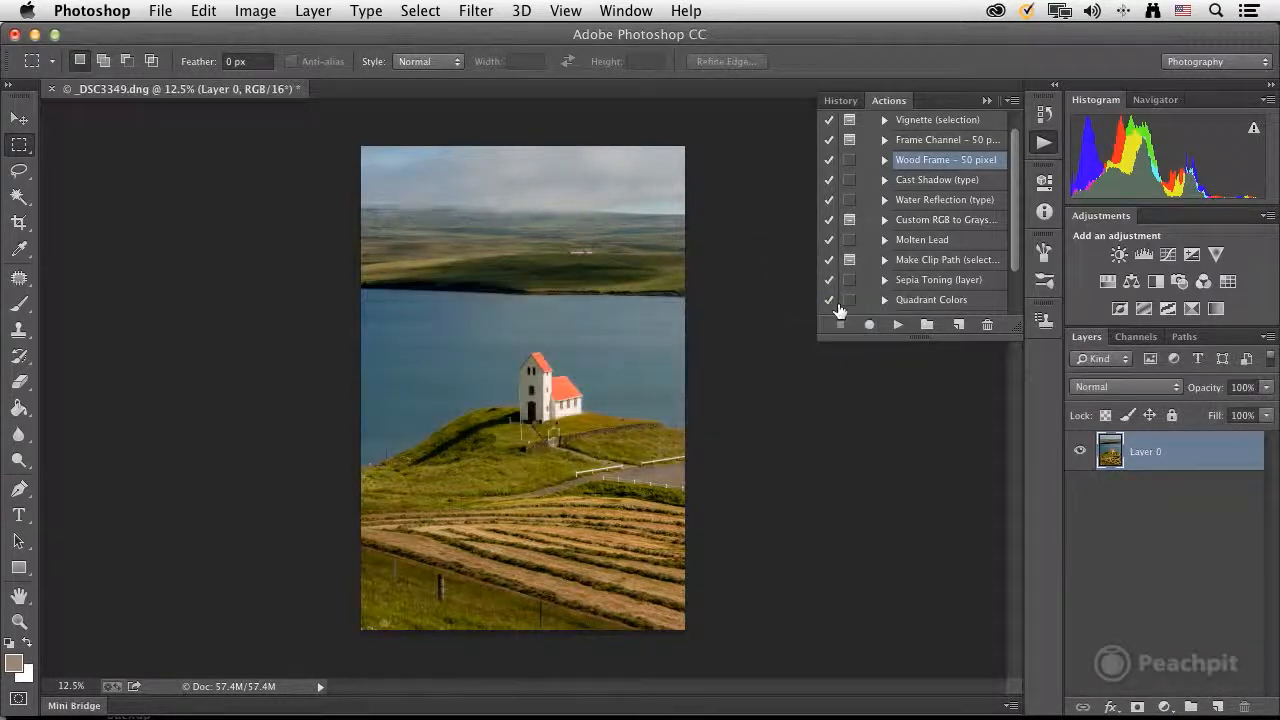
# Step: Enlarge the canvas to 200 percent in width and height around the centered photo, with Relative turned off
pyautogui.click(265, 11)
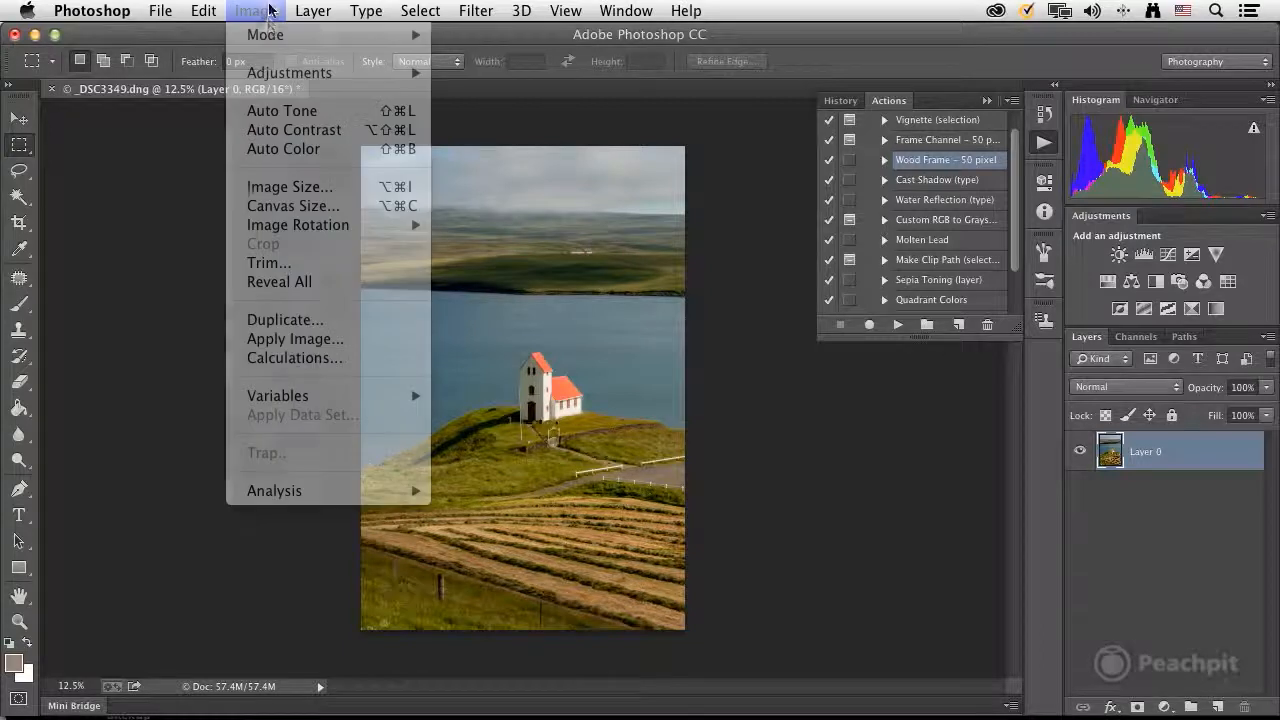
pyautogui.click(295, 206)
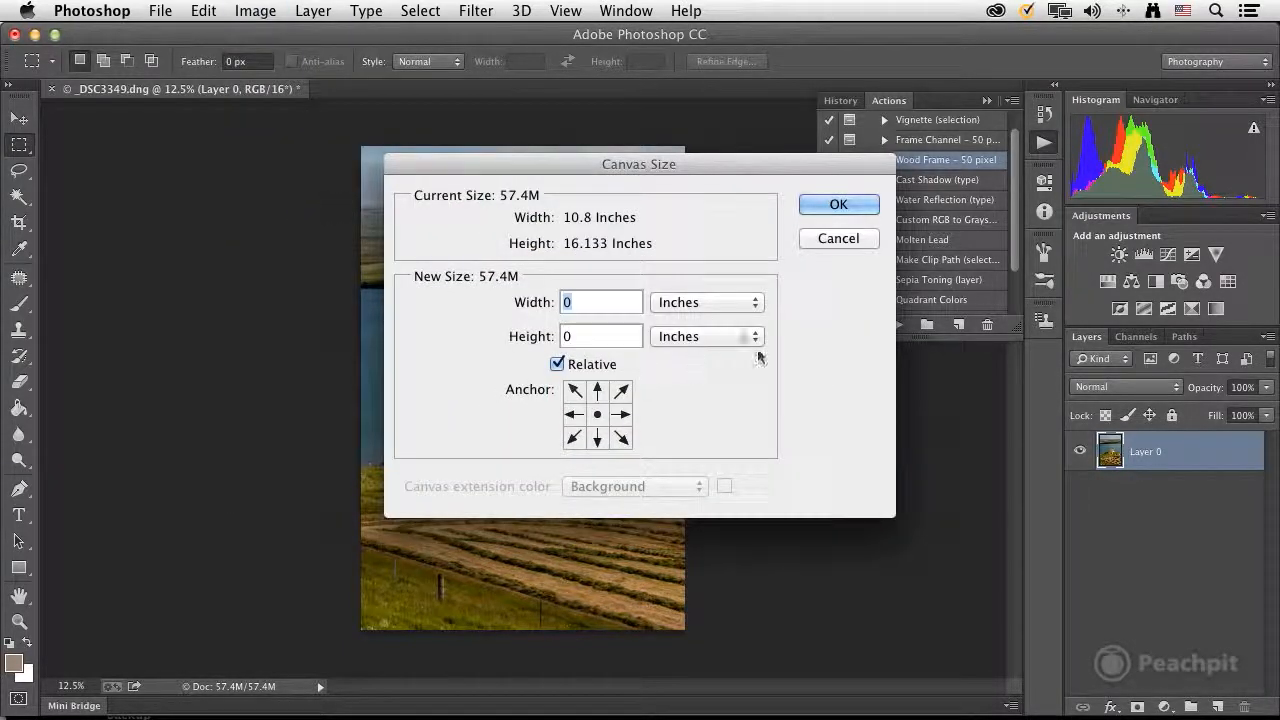
pyautogui.click(723, 300)
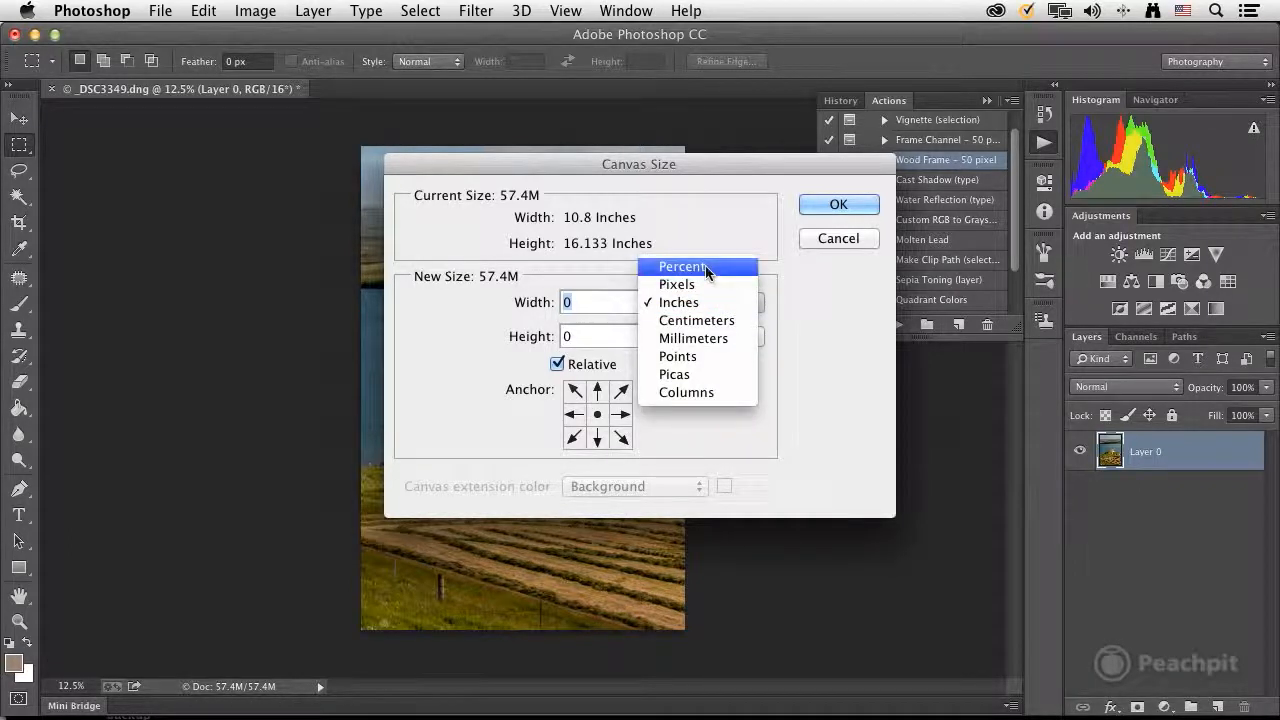
pyautogui.click(706, 268)
pyautogui.write('100')
pyautogui.press('Tab')
pyautogui.write('100')
pyautogui.click(557, 365)
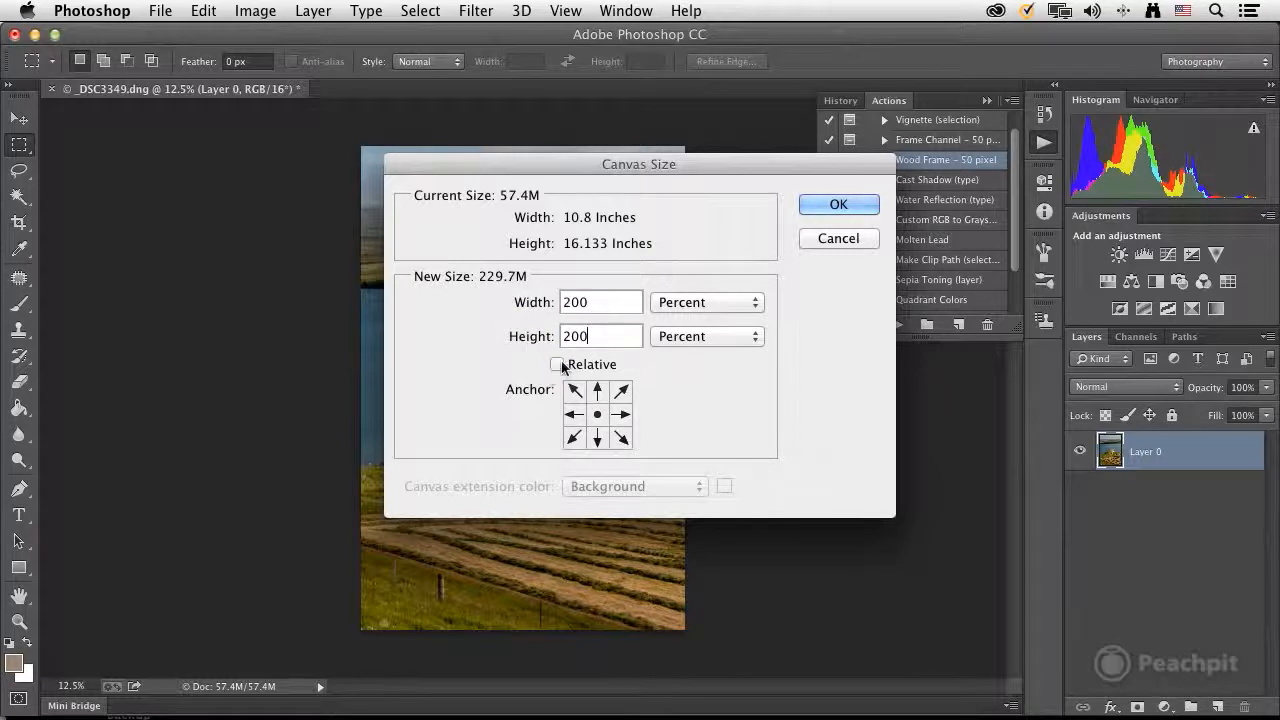
pyautogui.click(838, 204)
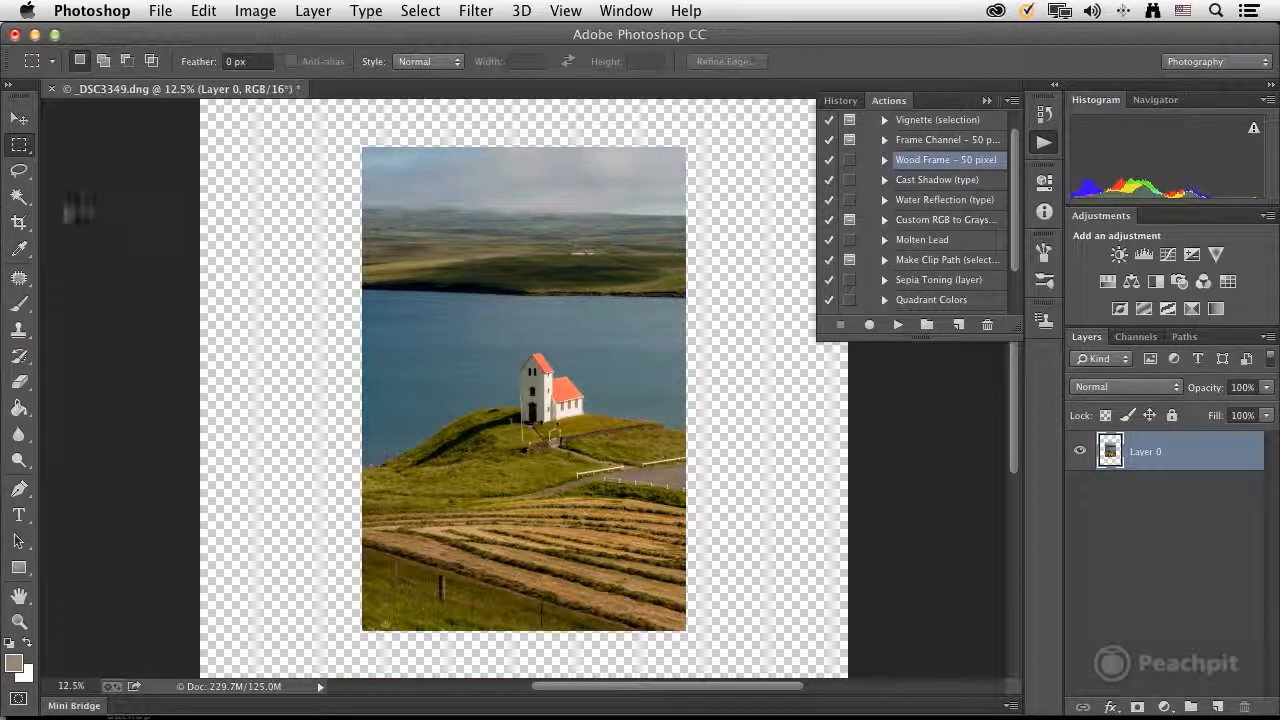
# Step: Crop away the transparent canvas above and below the photo, keeping the empty areas on both sides
pyautogui.click(18, 222)
pyautogui.moveTo(203, 148); pyautogui.dragTo(848, 643)
pyautogui.press('Return')
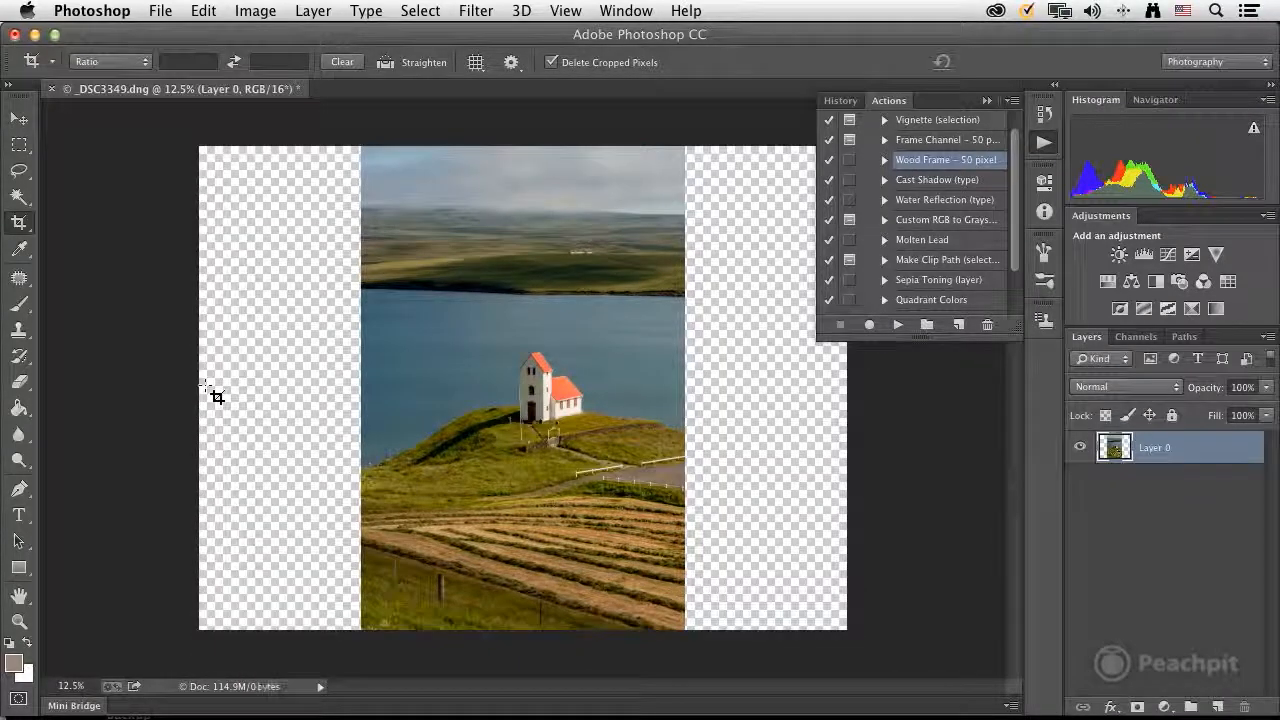
# Step: Select the transparent areas on both sides of the photo with the Magic Wand
pyautogui.click(18, 197)
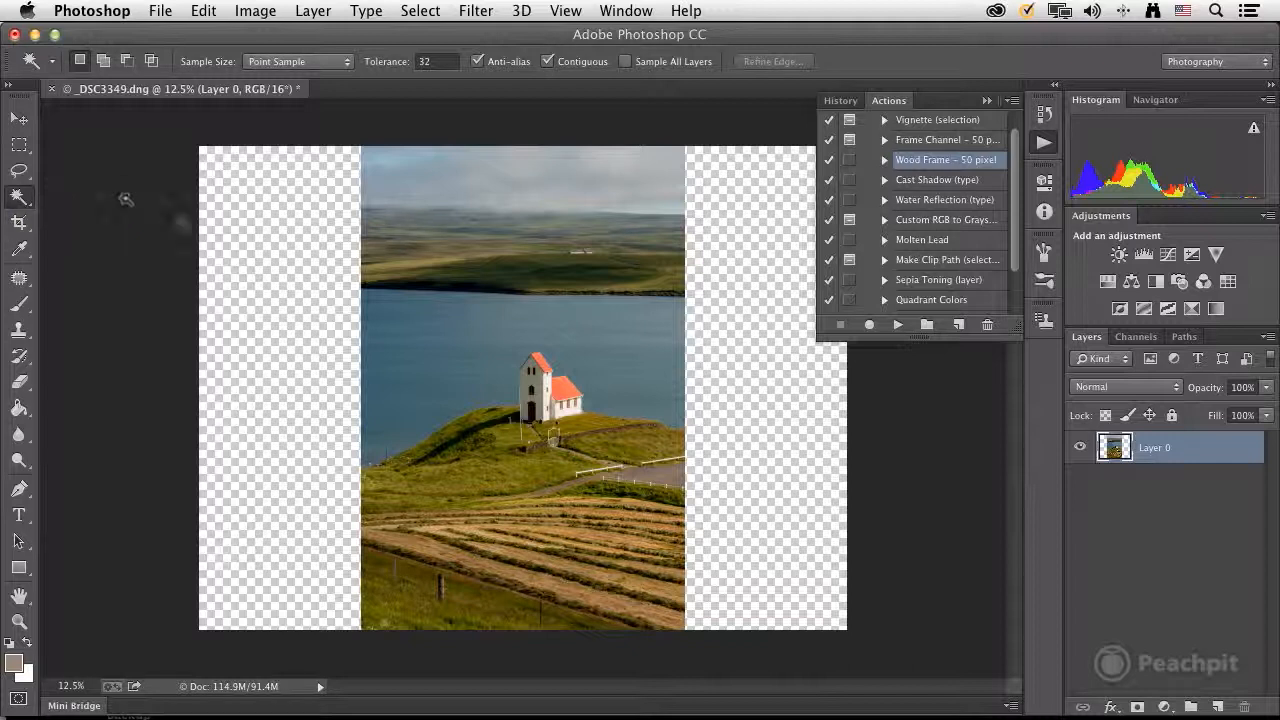
pyautogui.click(239, 222)
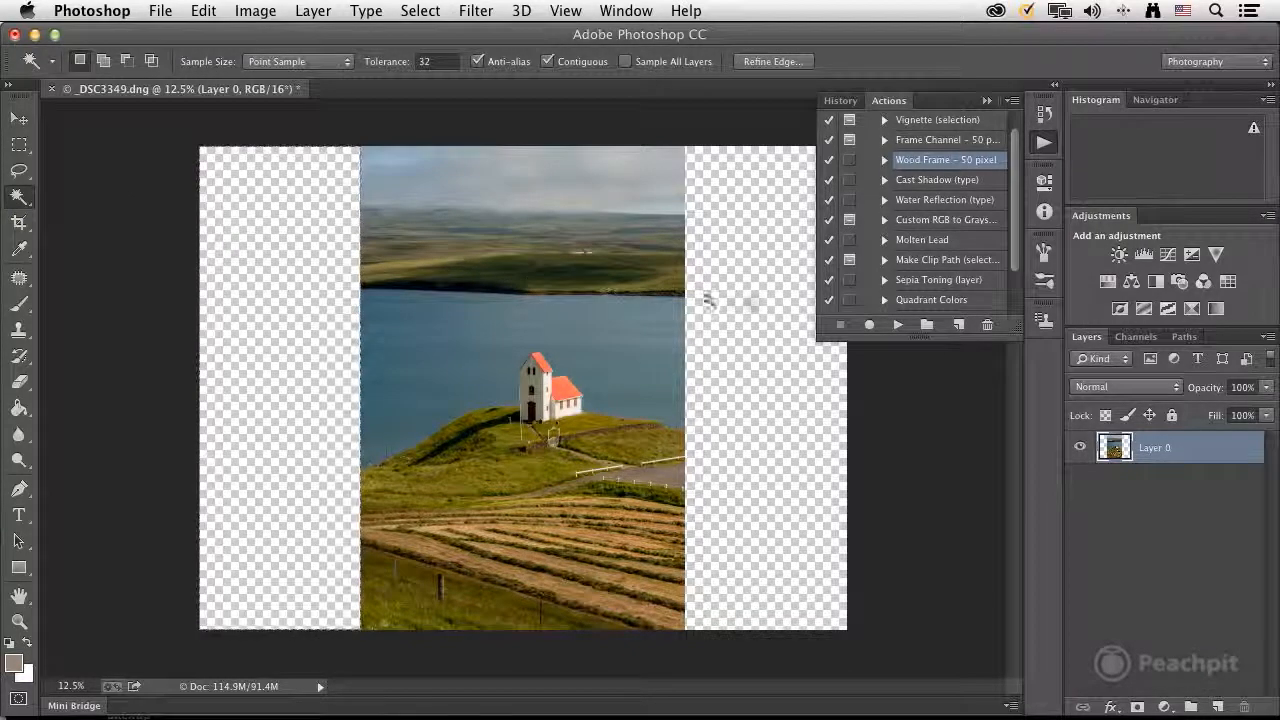
pyautogui.keyDown('shift'); pyautogui.click(757, 312); pyautogui.keyUp('shift')
# Step: Try a Content-Aware fill at 100% opacity on both selected side areas, and go back to the state before the fill
pyautogui.click(204, 10)
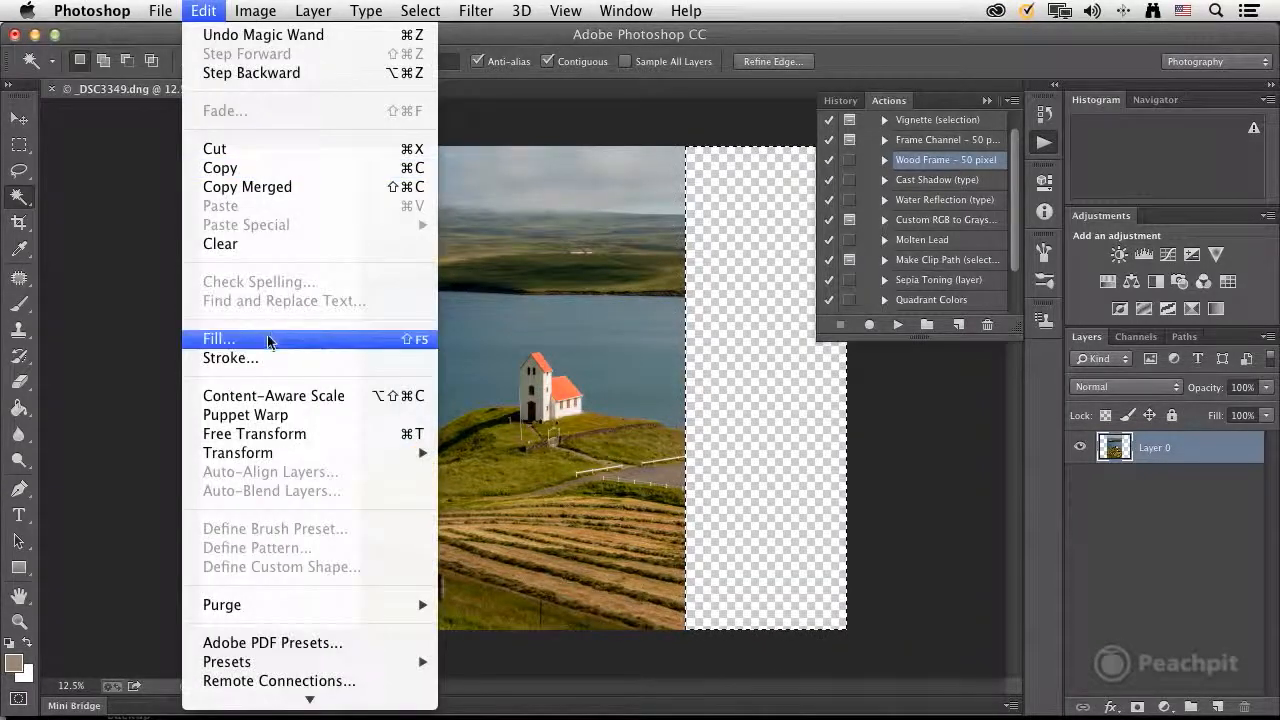
pyautogui.click(272, 339)
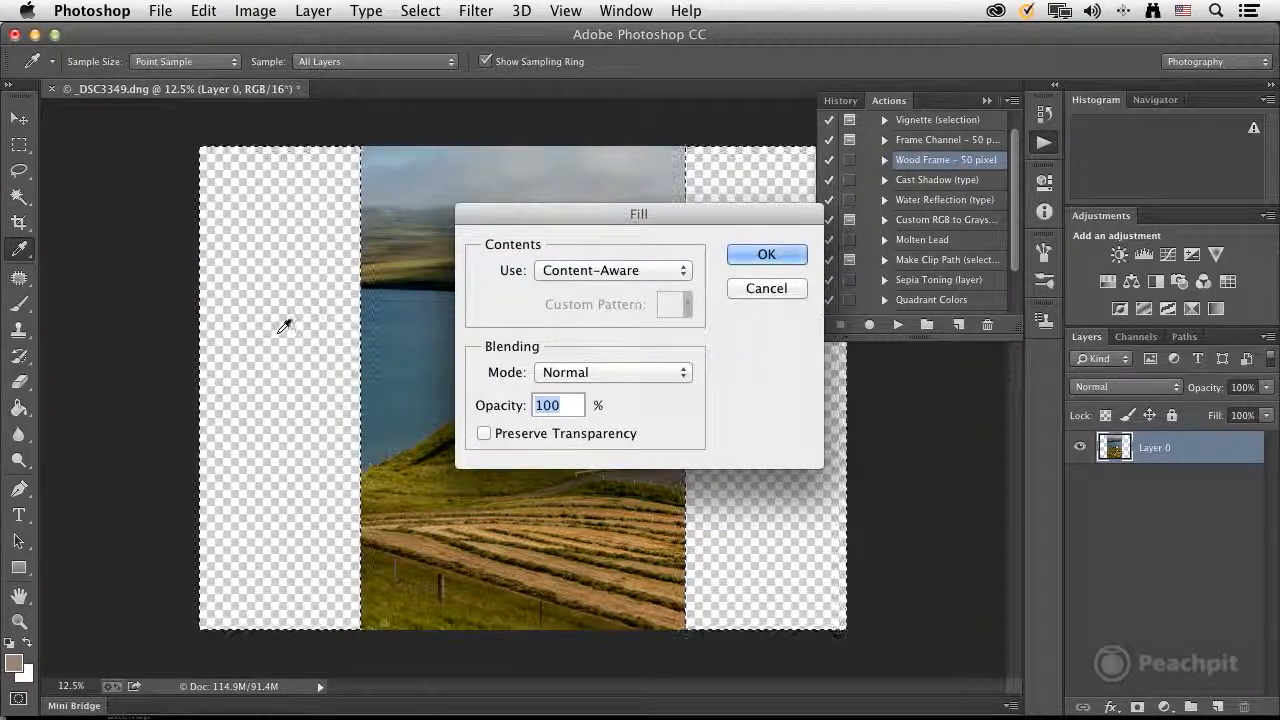
pyautogui.click(593, 272)
pyautogui.click(594, 276)
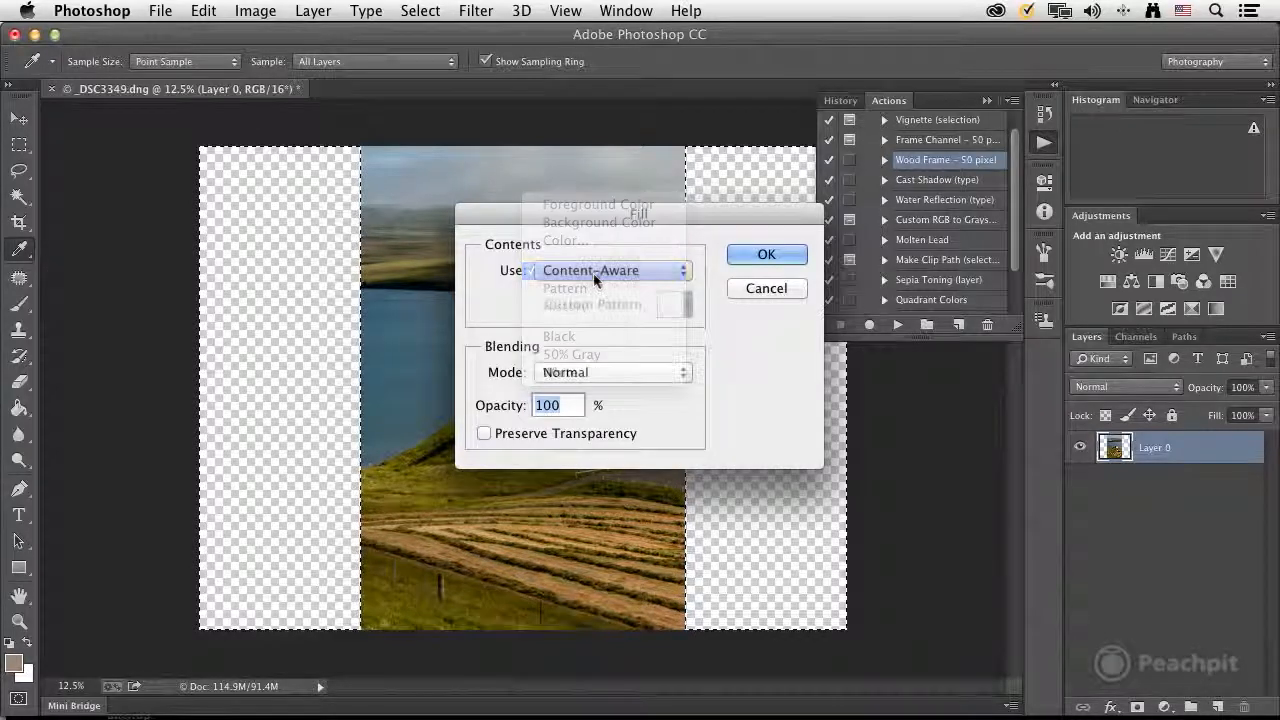
pyautogui.click(741, 252)
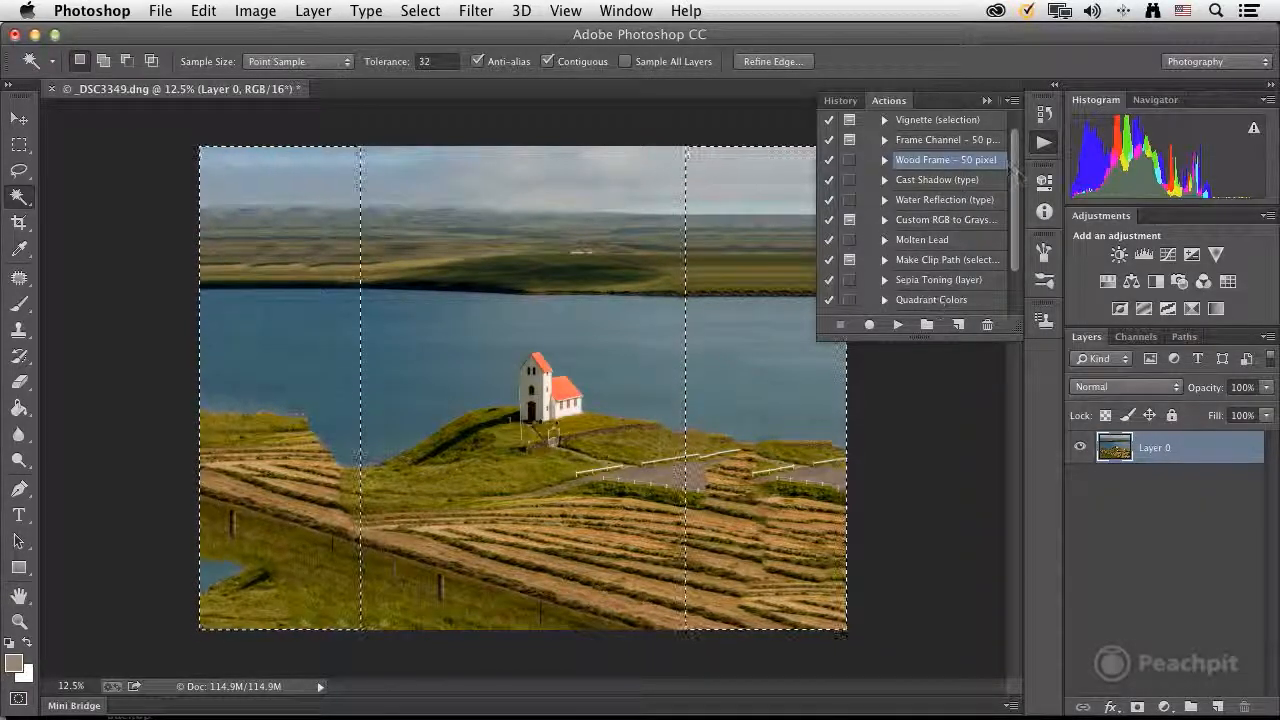
pyautogui.click(840, 100)
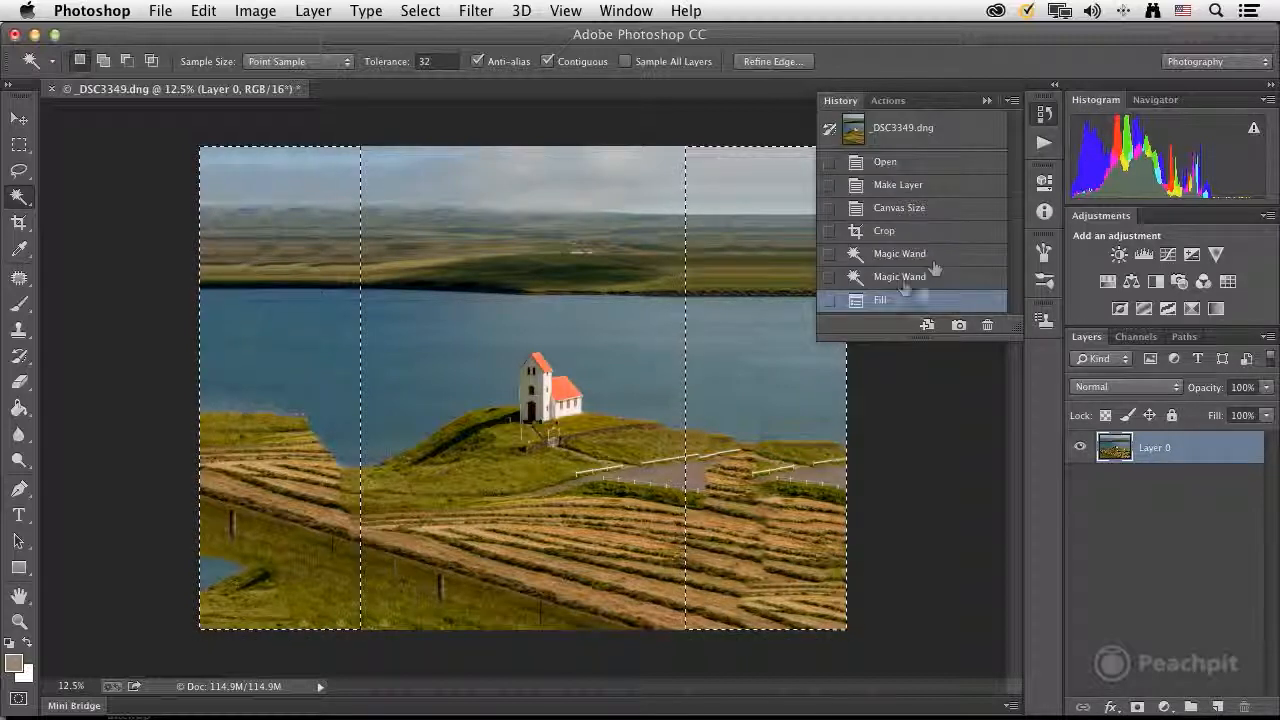
pyautogui.click(901, 280)
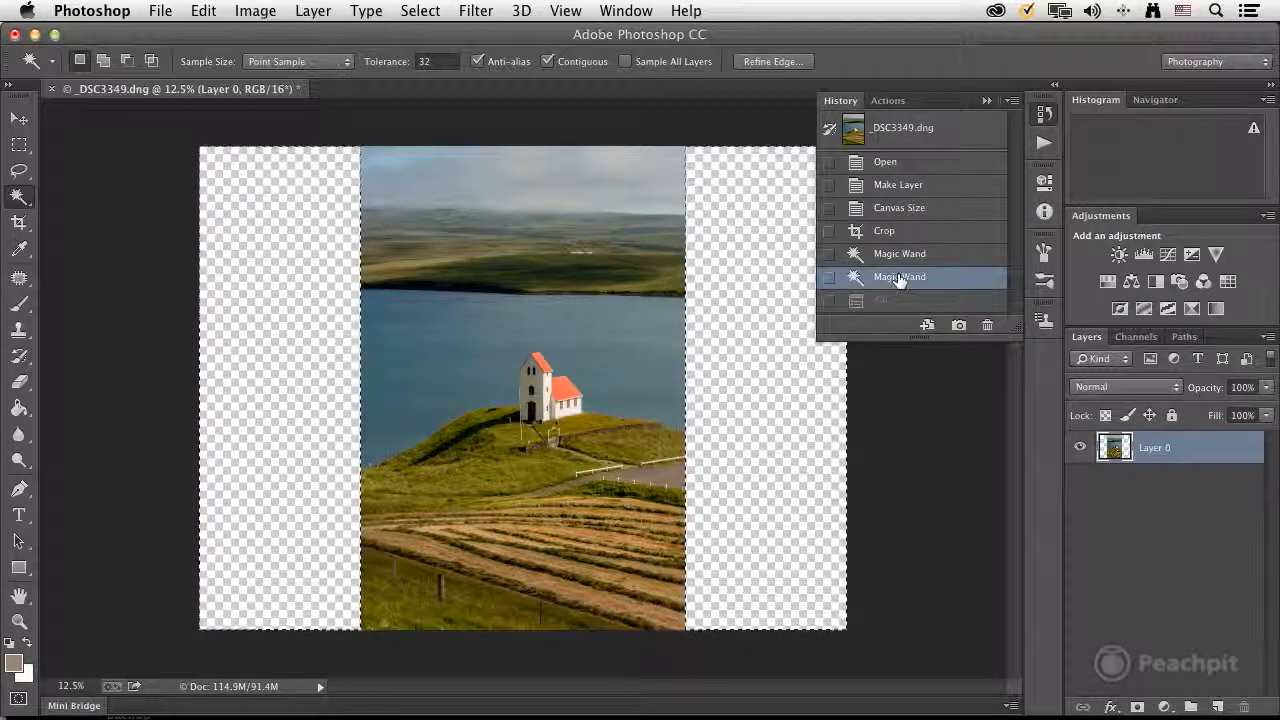
# Step: Expand the selection of the two side areas by 10 pixels so it overlaps the photo's edges
pyautogui.click(420, 11)
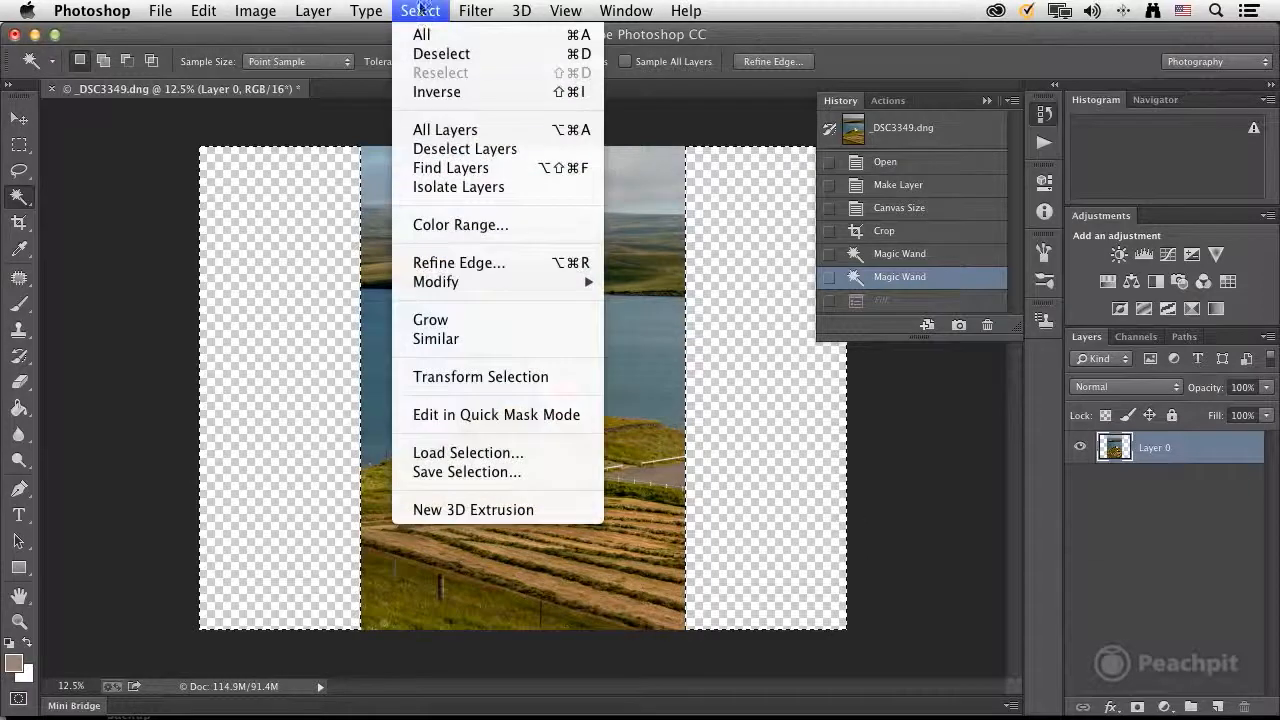
pyautogui.moveTo(470, 282)
pyautogui.click(655, 320)
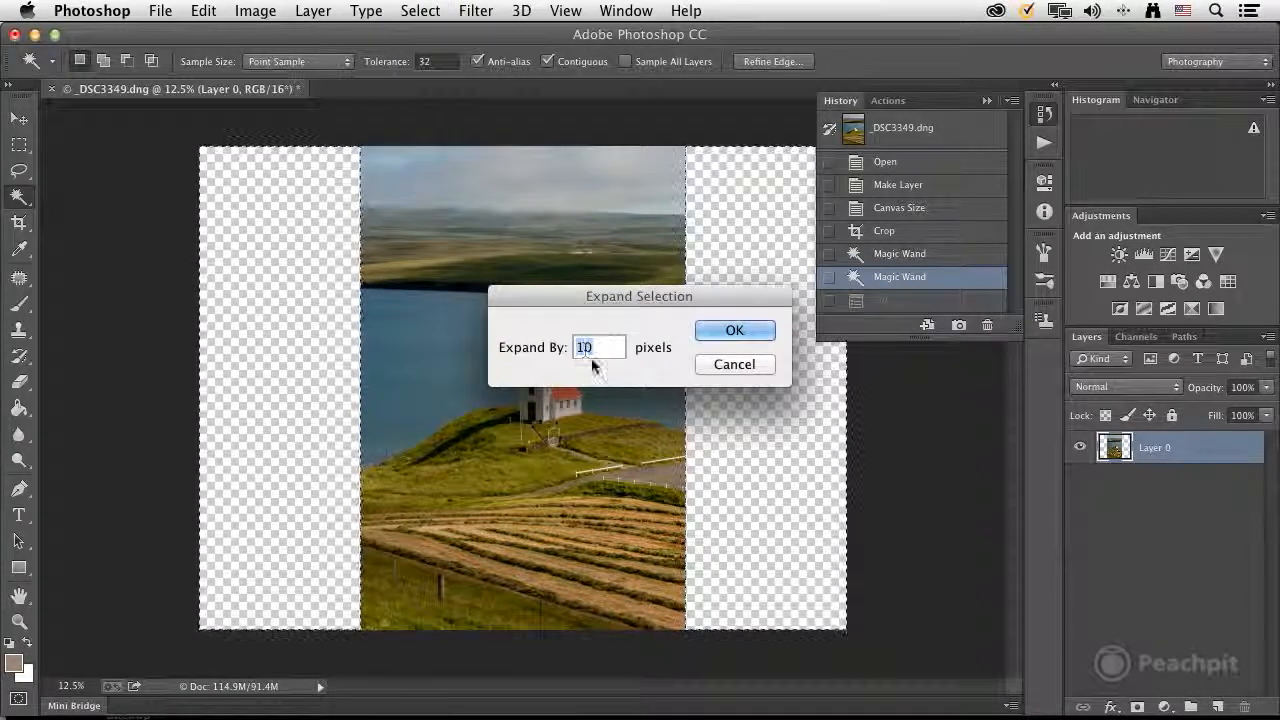
pyautogui.click(711, 333)
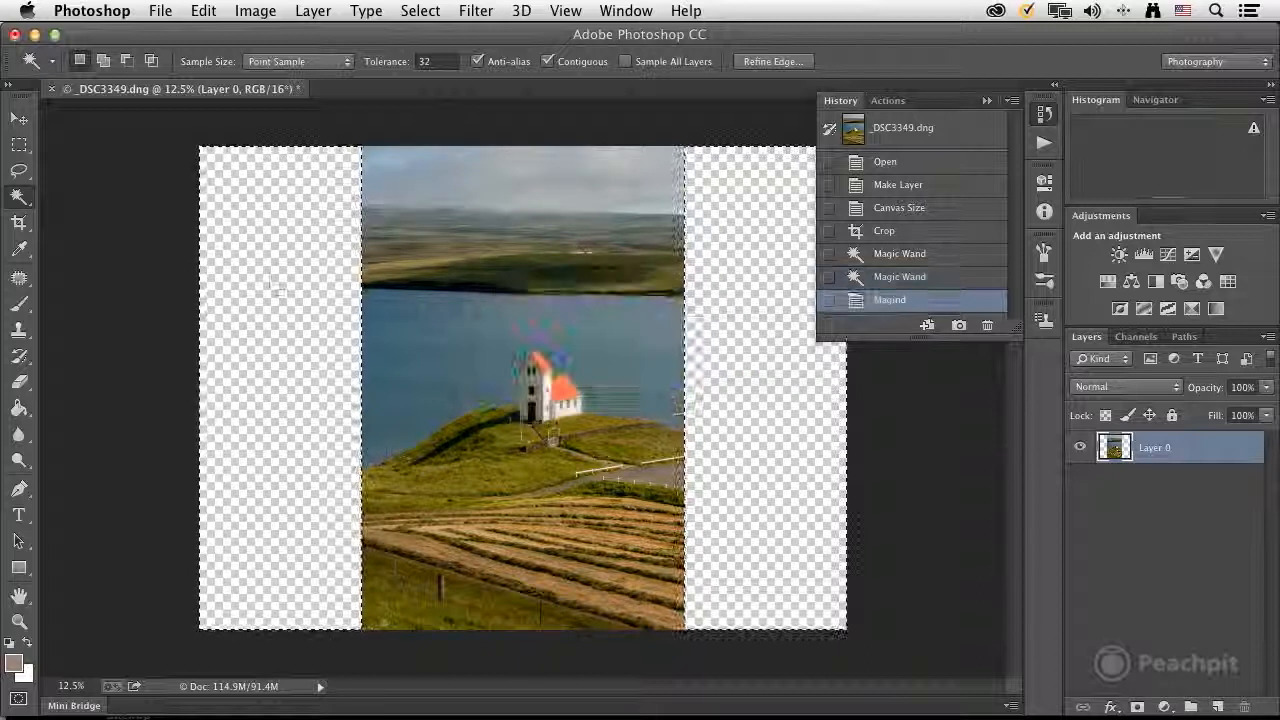
# Step: Fill the expanded side selection using Content-Aware in Normal mode at 100% opacity, and deselect it
pyautogui.click(203, 10)
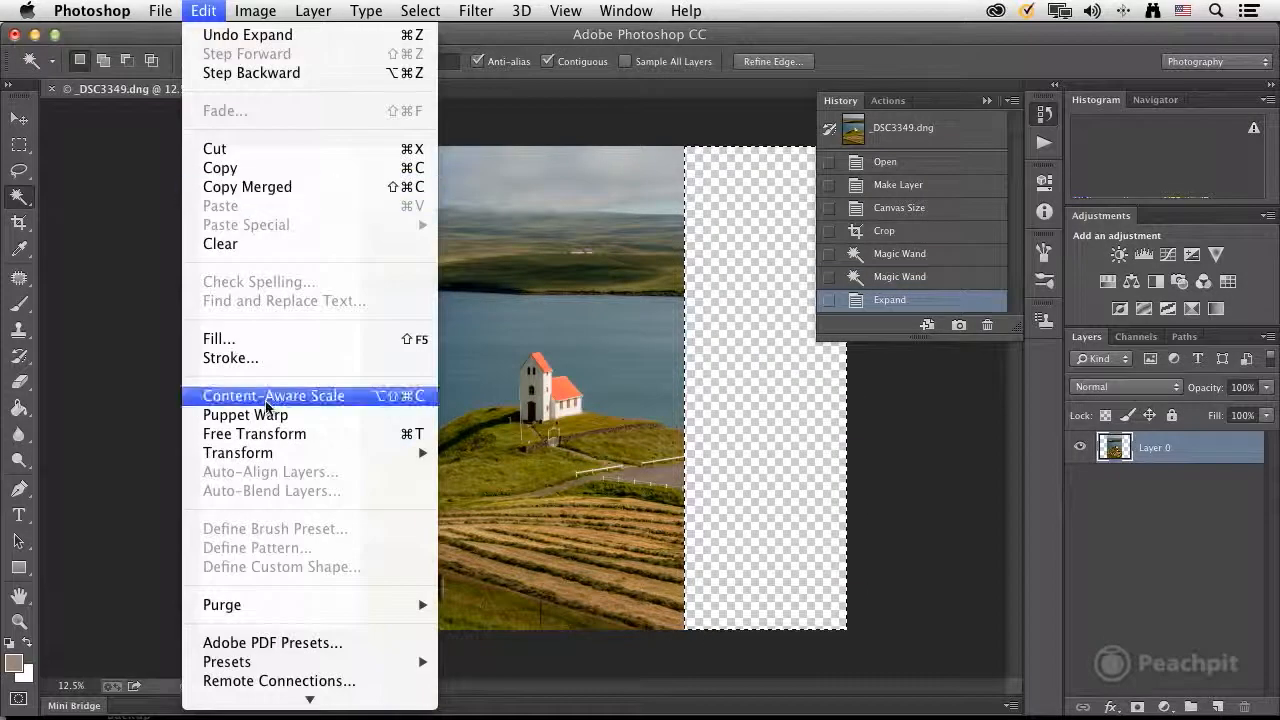
pyautogui.click(236, 342)
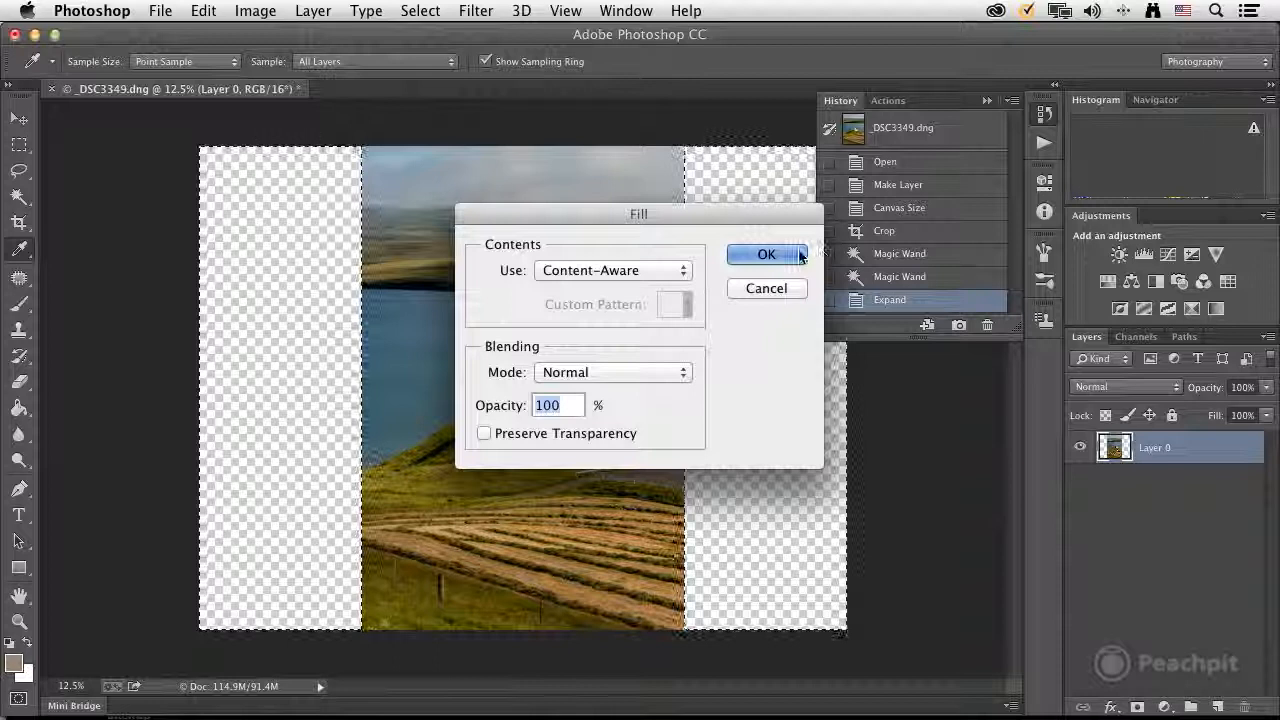
pyautogui.click(775, 251)
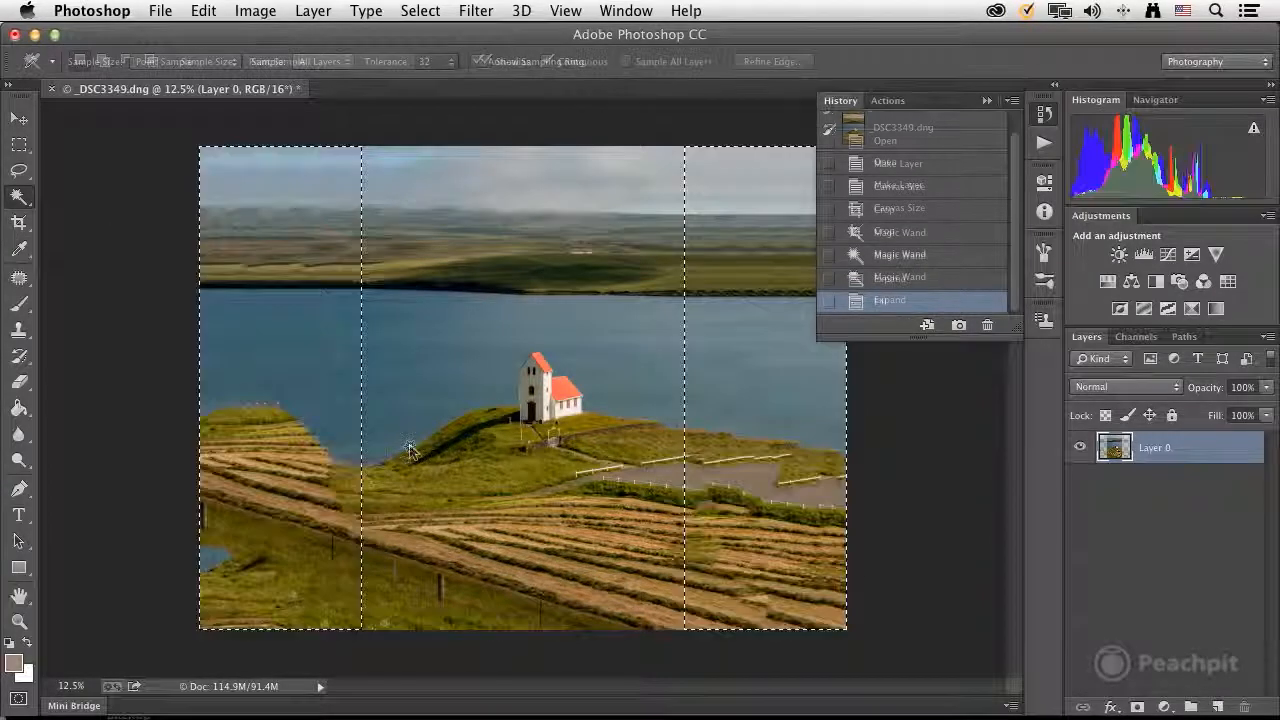
pyautogui.press('super+minus')
pyautogui.press('super+minus')
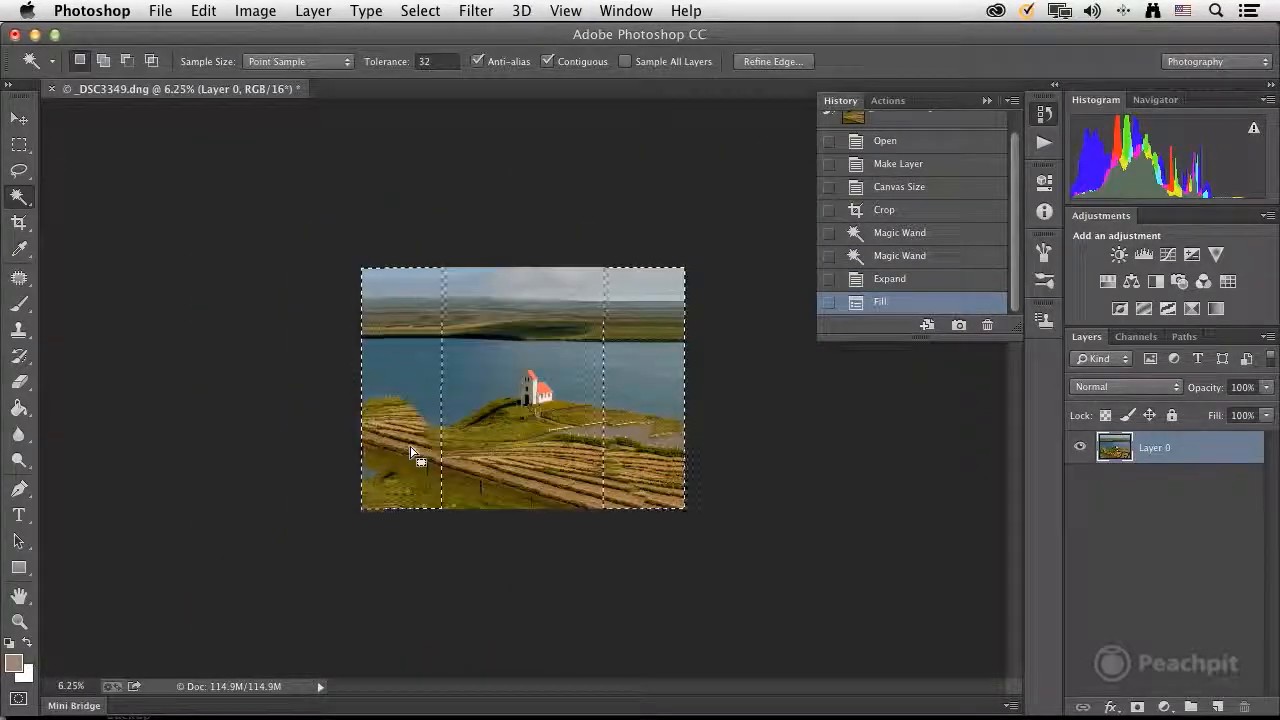
pyautogui.press('super+d')
# Step: Retouch the field's edge along the water to the left of the church with the Clone Stamp tool
pyautogui.press('s')
pyautogui.click(399, 406)
pyautogui.click(410, 405)
pyautogui.click(425, 399)
pyautogui.click(428, 399)
pyautogui.click(432, 400)
pyautogui.click(436, 400)
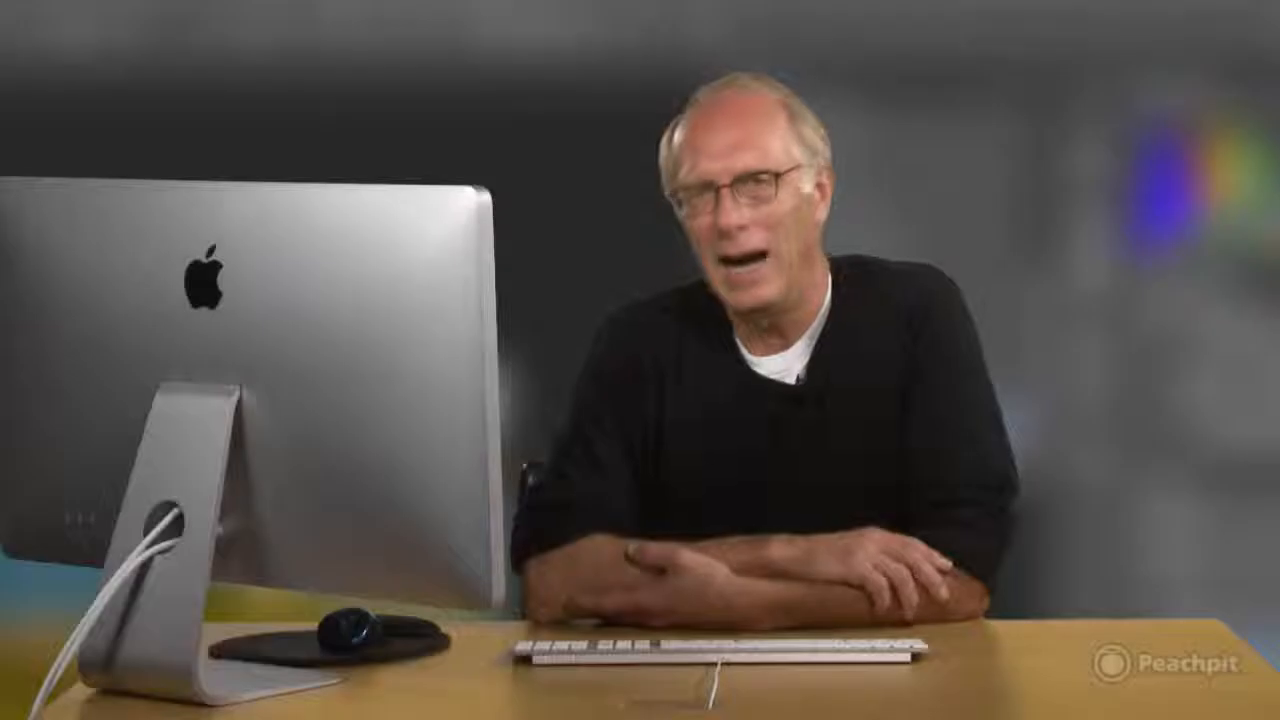